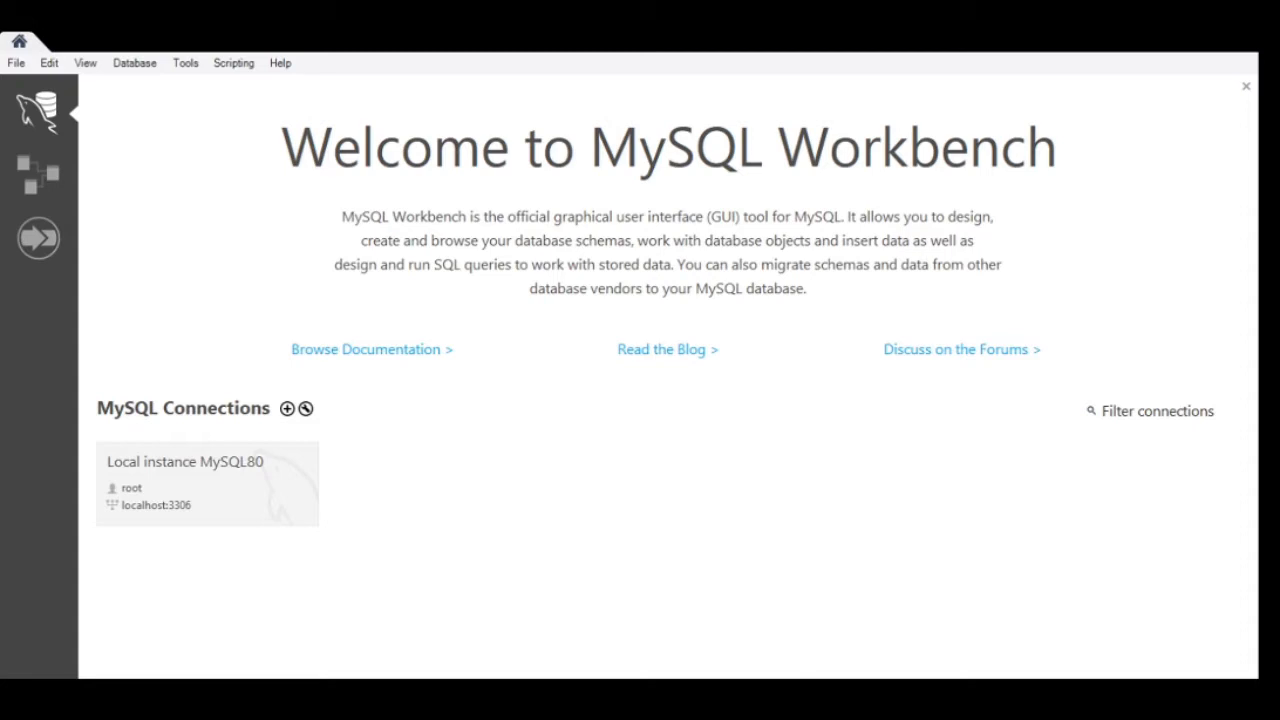
# - Connect to the Local instance MySQL80 server and open its Data Import page
pyautogui.click(1140, 411)
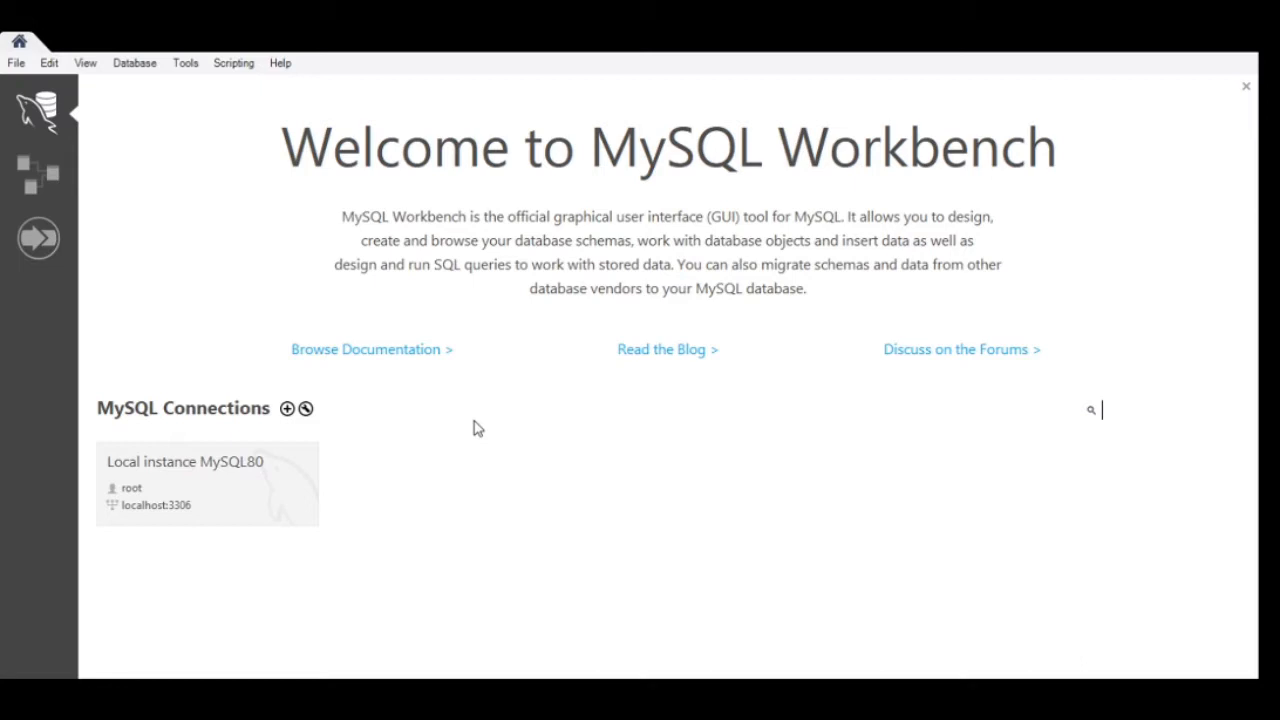
pyautogui.click(236, 466)
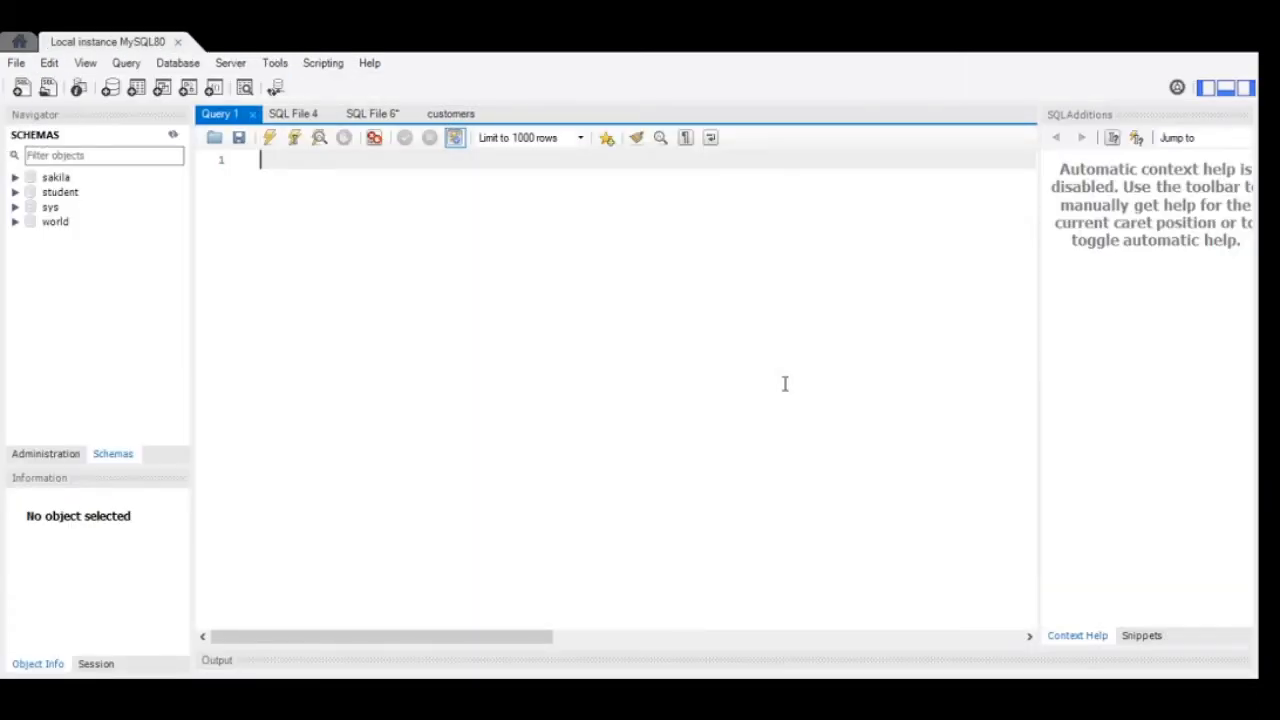
pyautogui.click(230, 63)
pyautogui.click(249, 194)
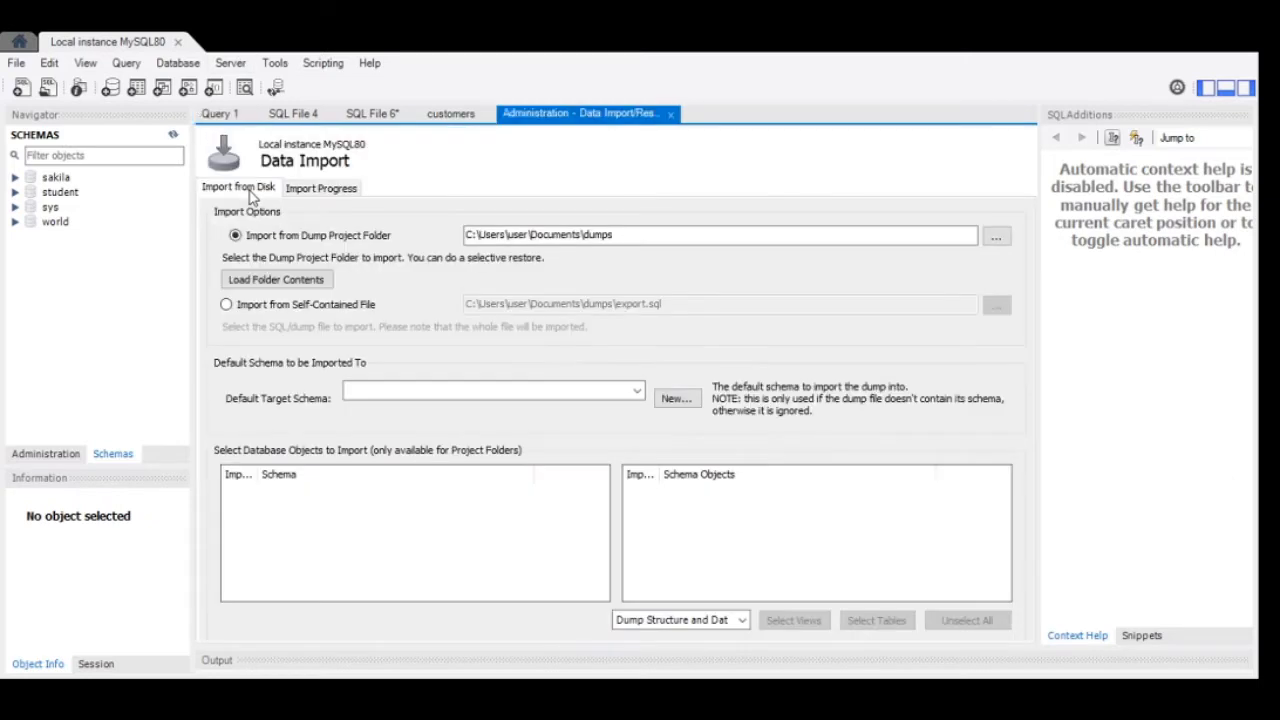
# - Import the self-contained dump file classicmodels.sql from the Downloads folder into the server
pyautogui.click(227, 307)
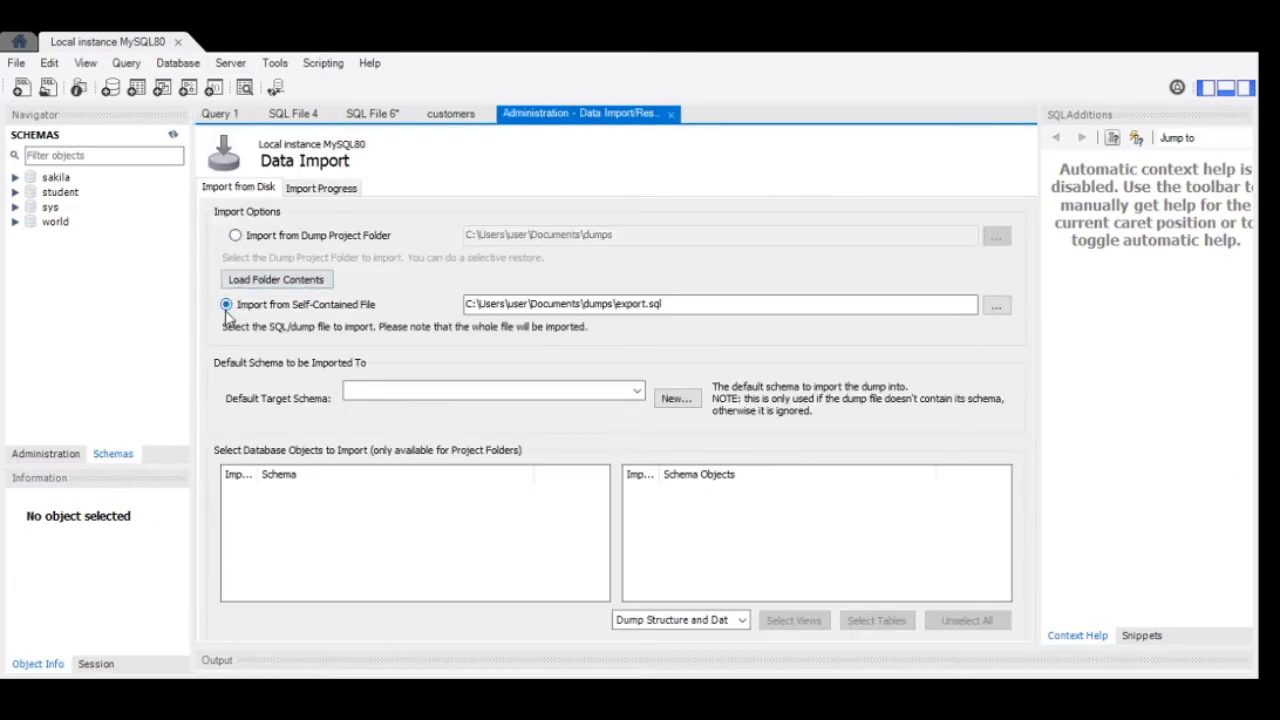
pyautogui.click(997, 308)
pyautogui.doubleClick(443, 348)
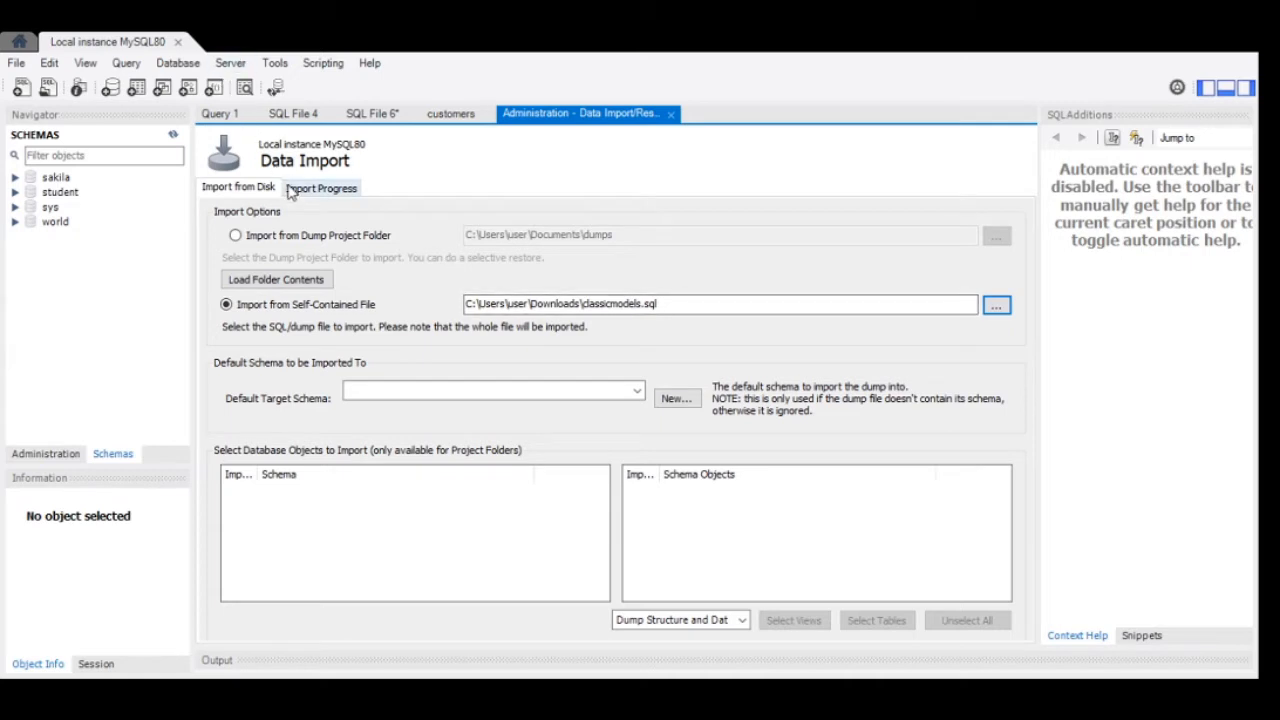
pyautogui.click(305, 192)
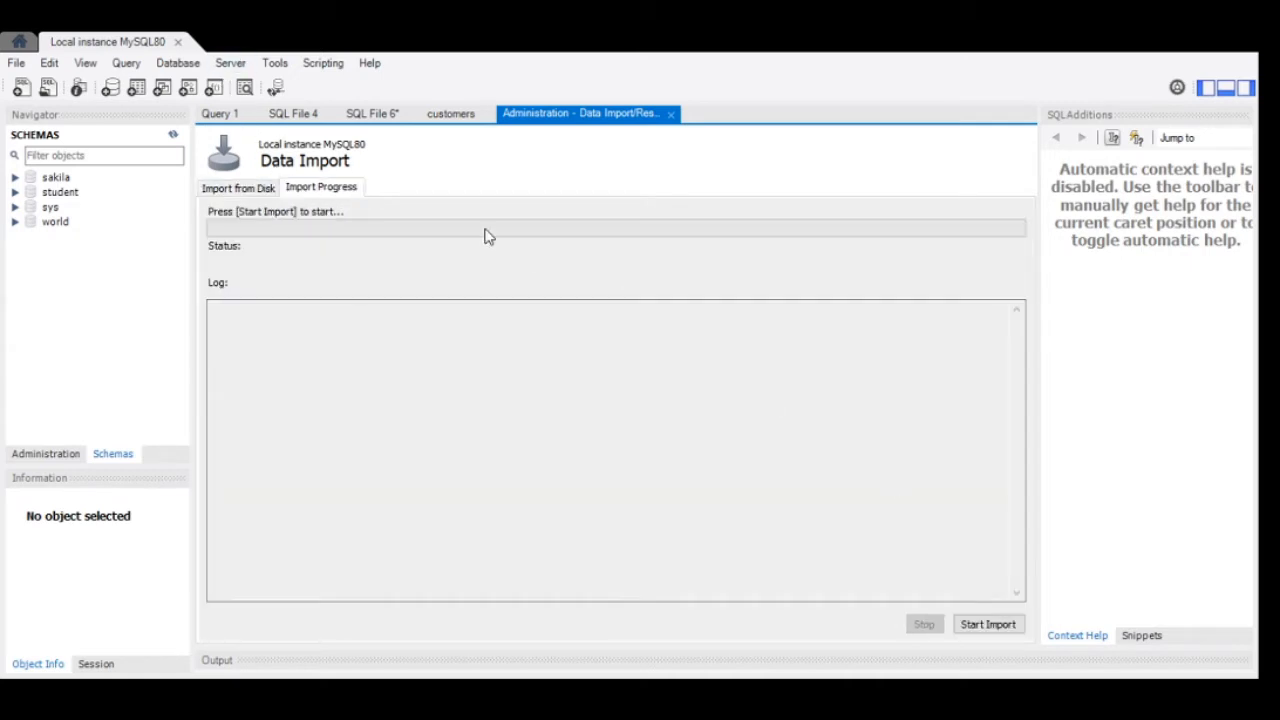
pyautogui.click(971, 628)
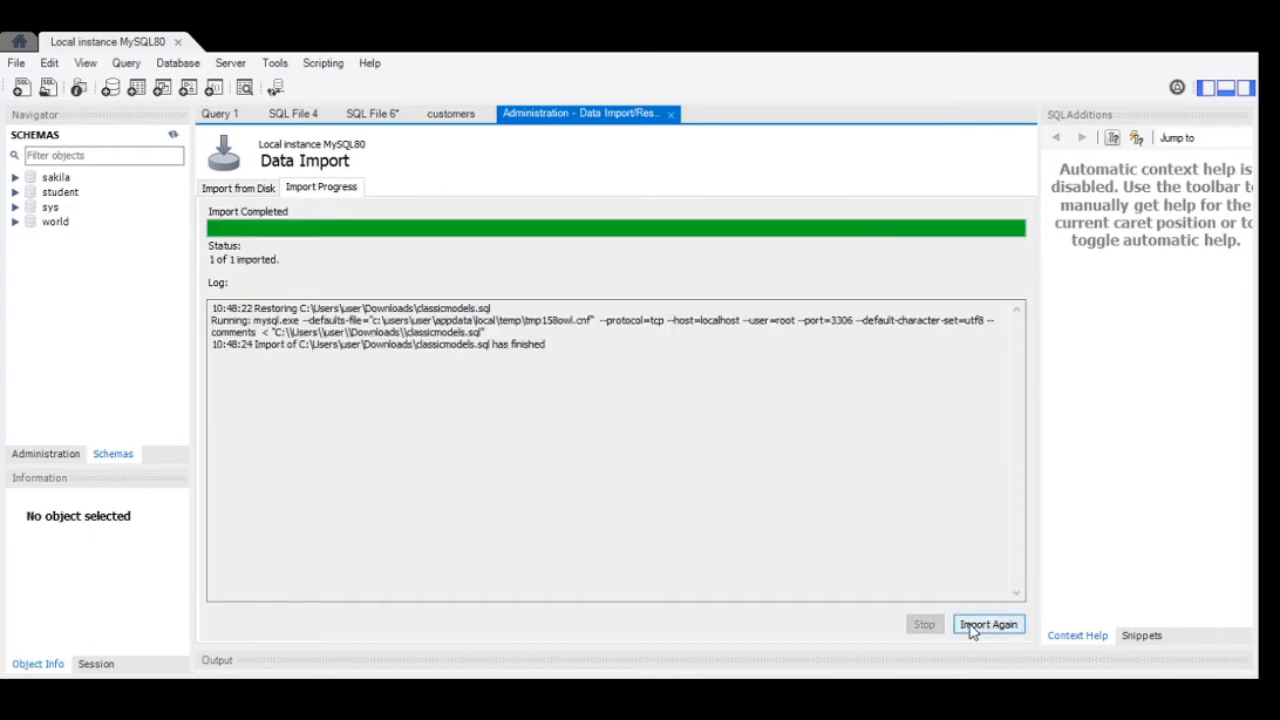
# - Refresh the schema list and expand the company schema to list its tables
pyautogui.click(97, 274)
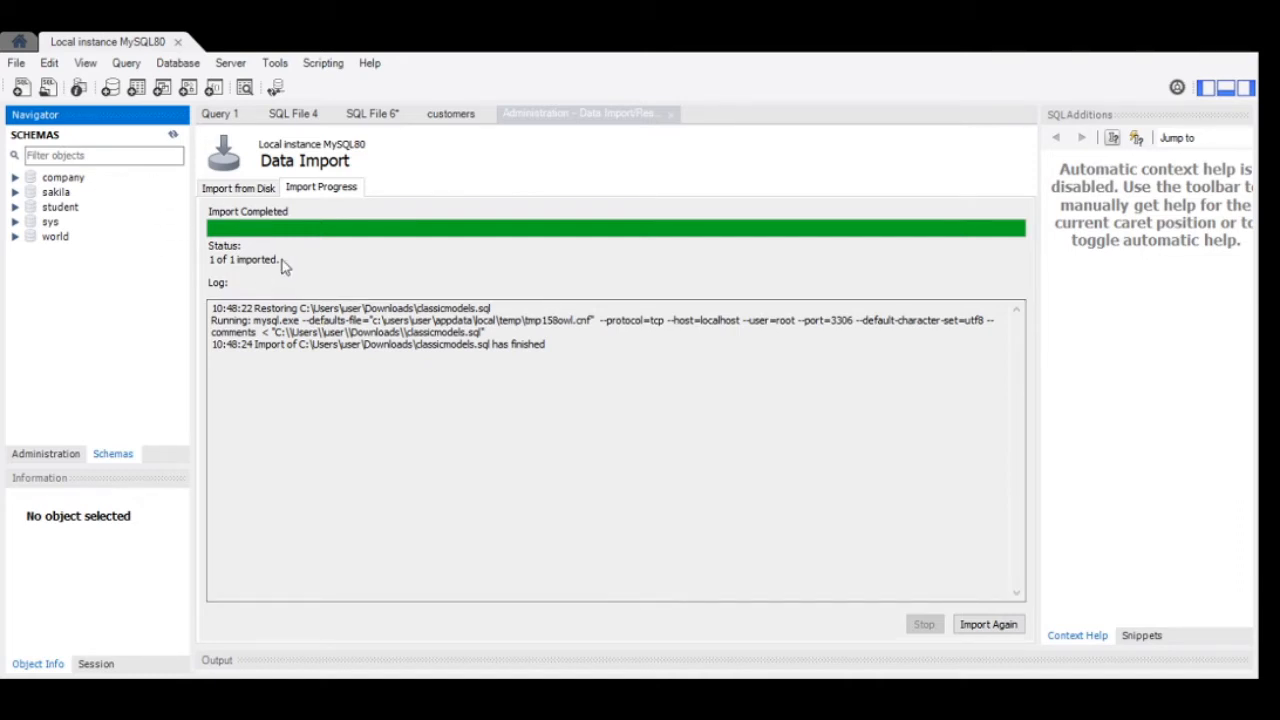
pyautogui.click(15, 178)
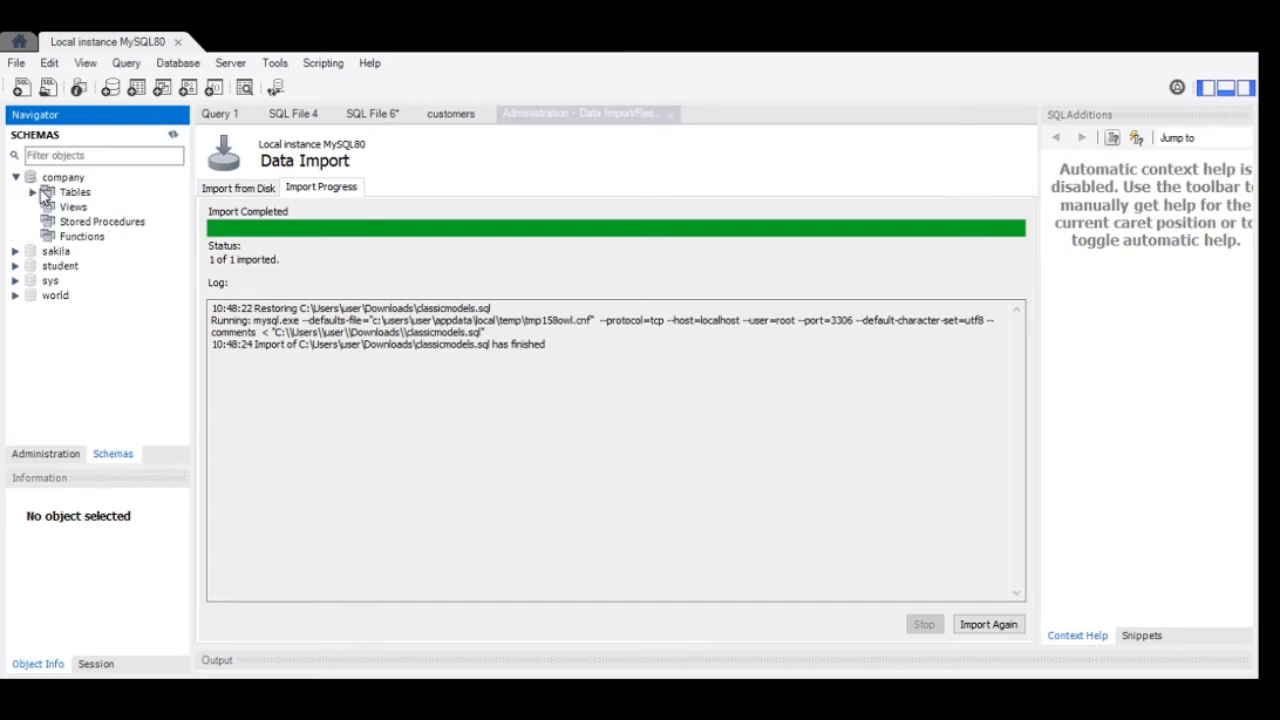
pyautogui.click(33, 193)
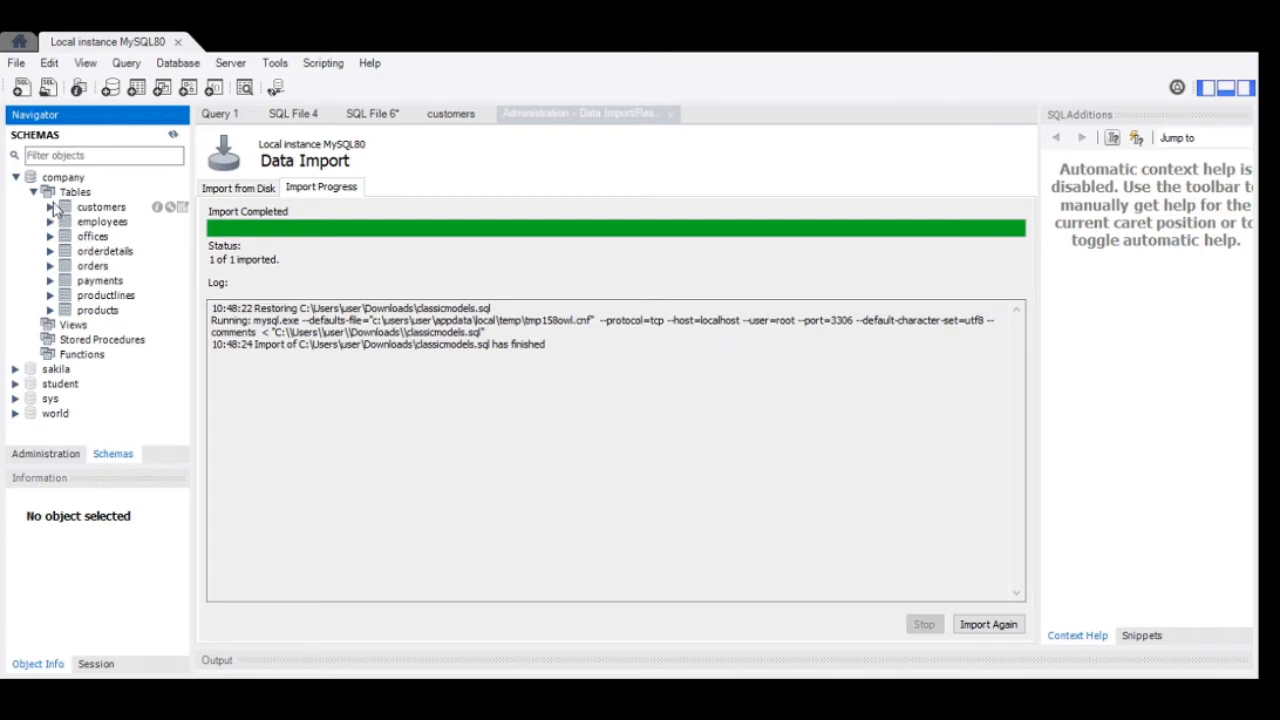
# - Display the rows of the customers table in the company schema and look through them
pyautogui.doubleClick(88, 209)
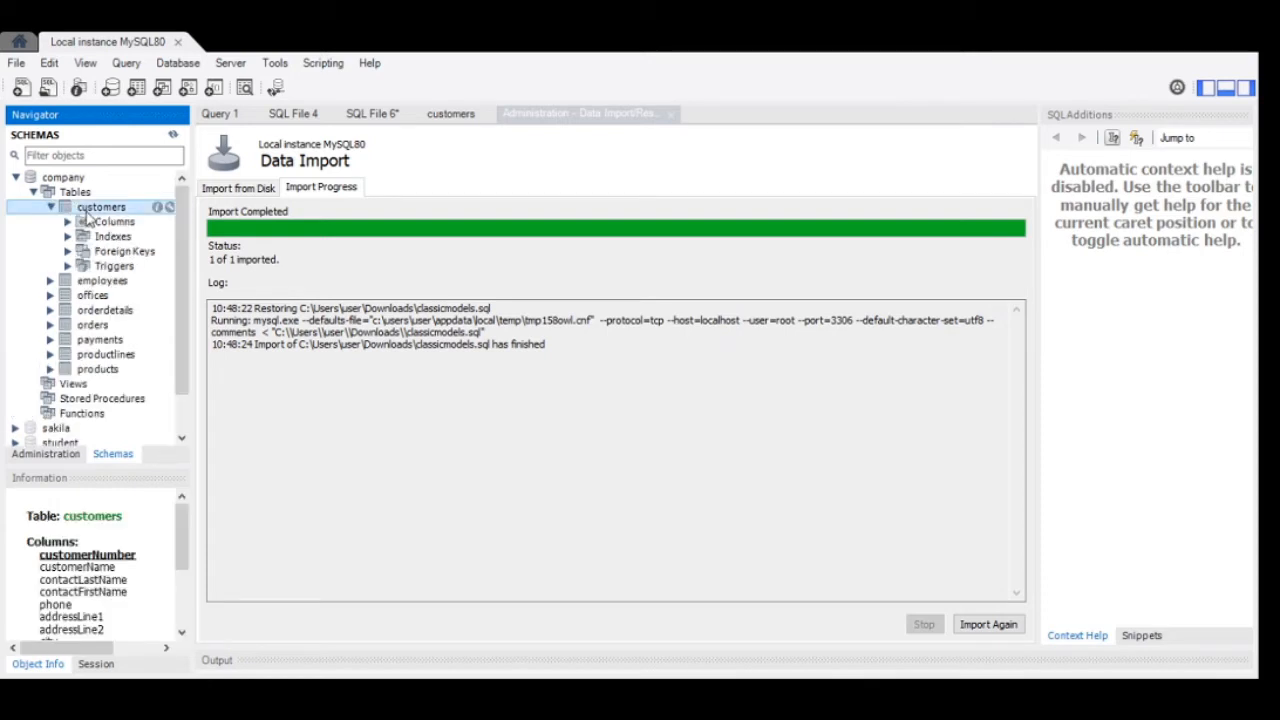
pyautogui.doubleClick(154, 209)
pyautogui.click(167, 209)
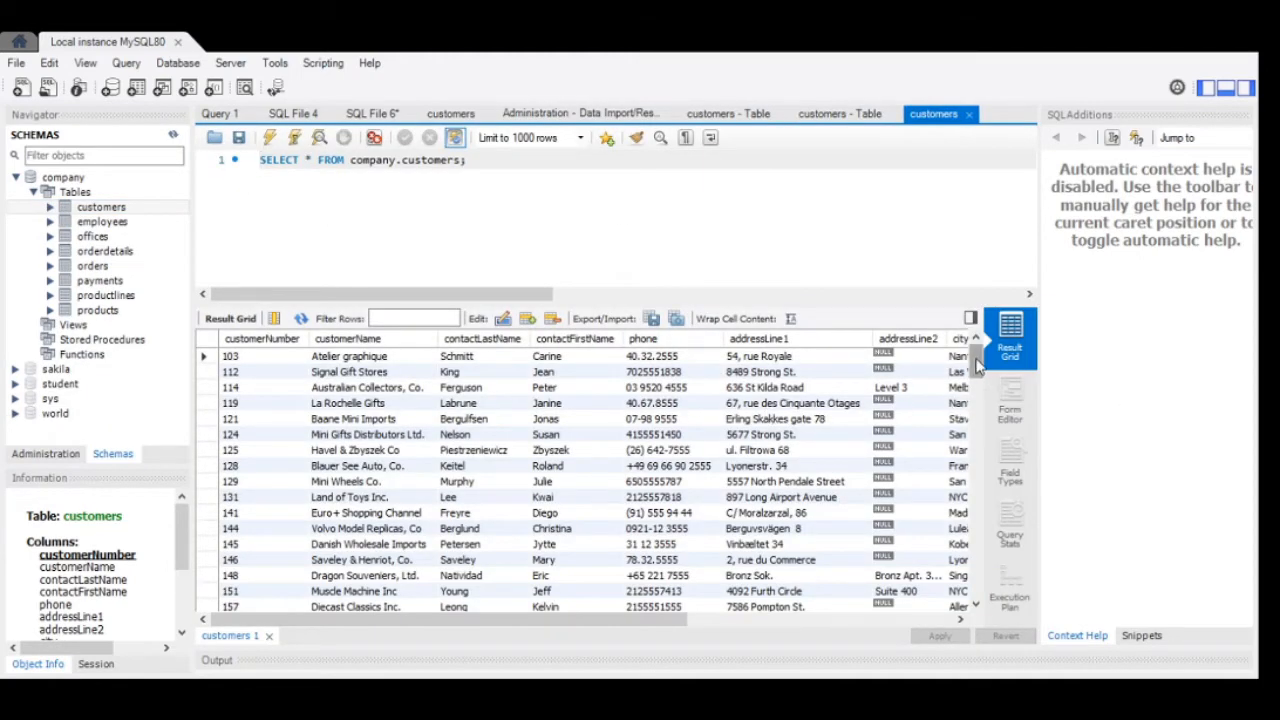
pyautogui.moveTo(978, 367); pyautogui.dragTo(1005, 362)
# - Display the rows of the employees, offices, orderdetails, orders, payments, productlines and products tables one after another
pyautogui.click(182, 222)
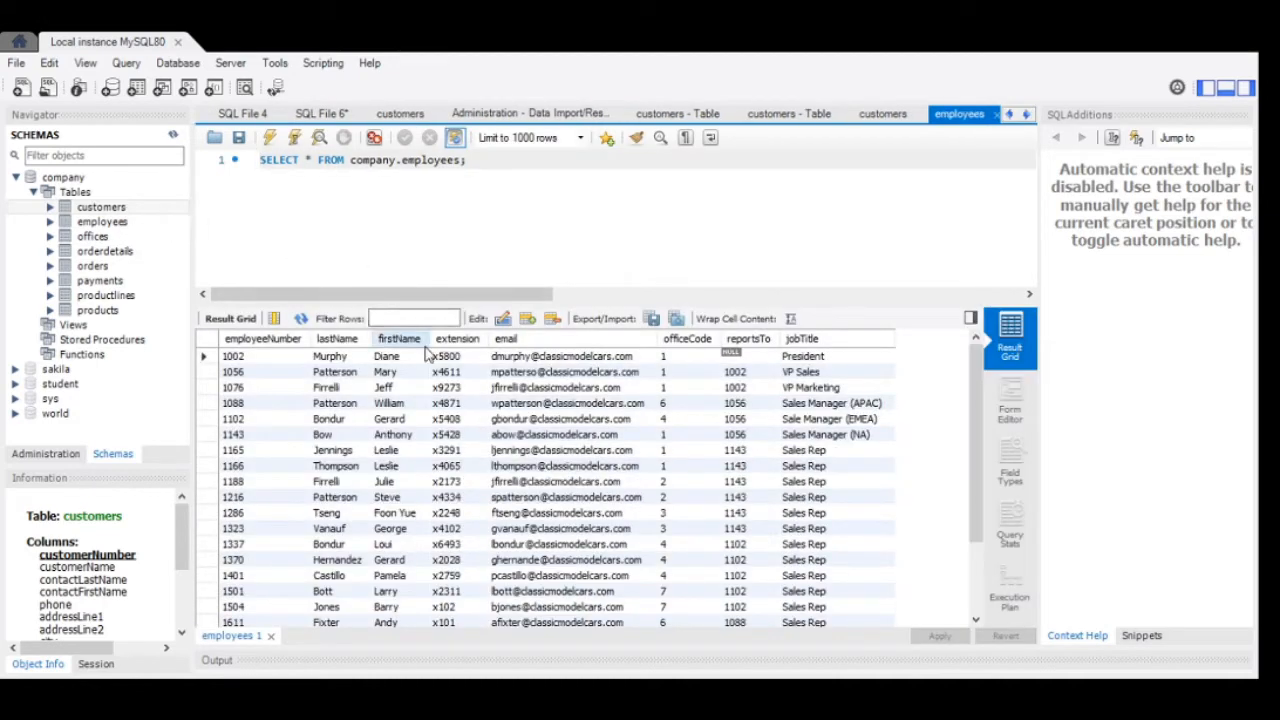
pyautogui.click(183, 243)
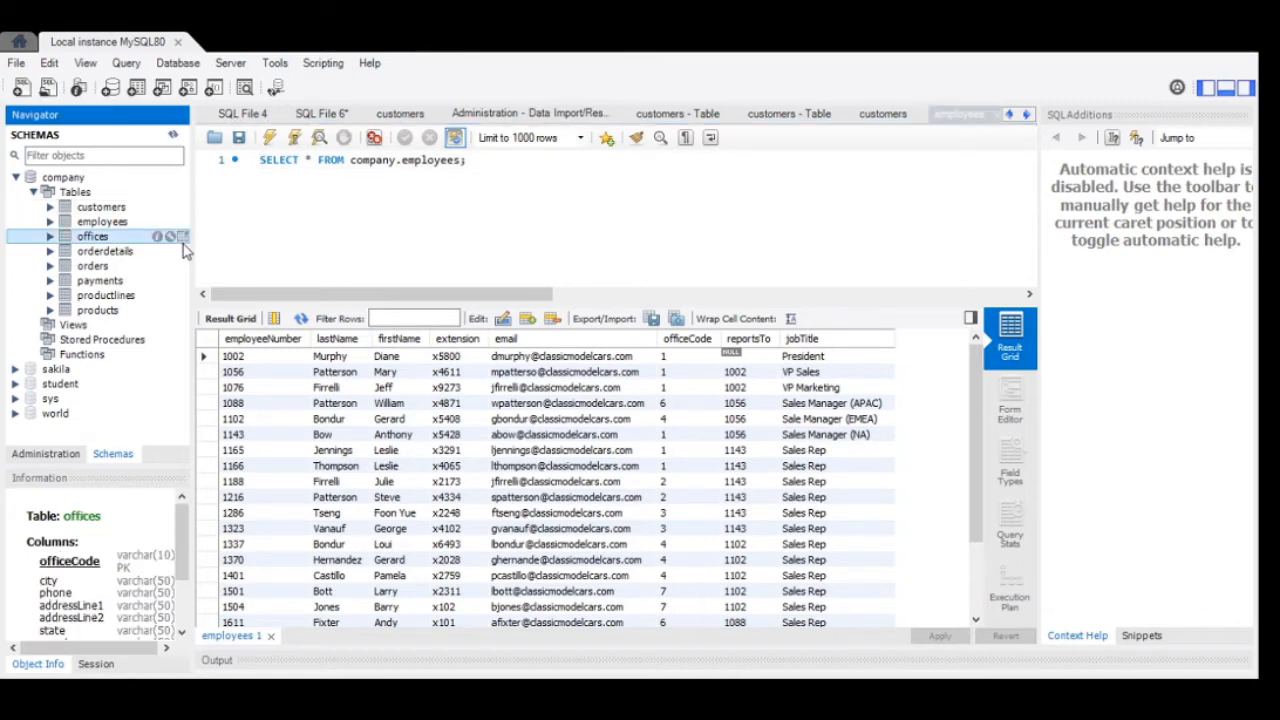
pyautogui.click(182, 237)
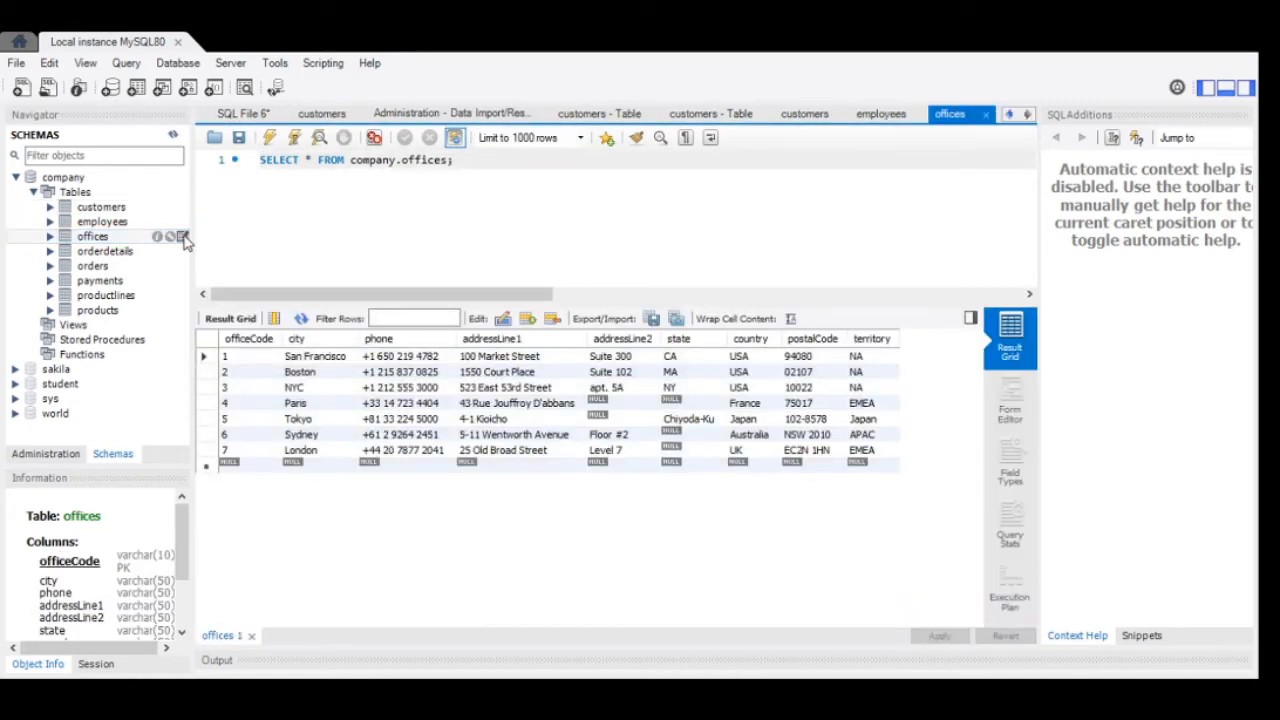
pyautogui.click(182, 251)
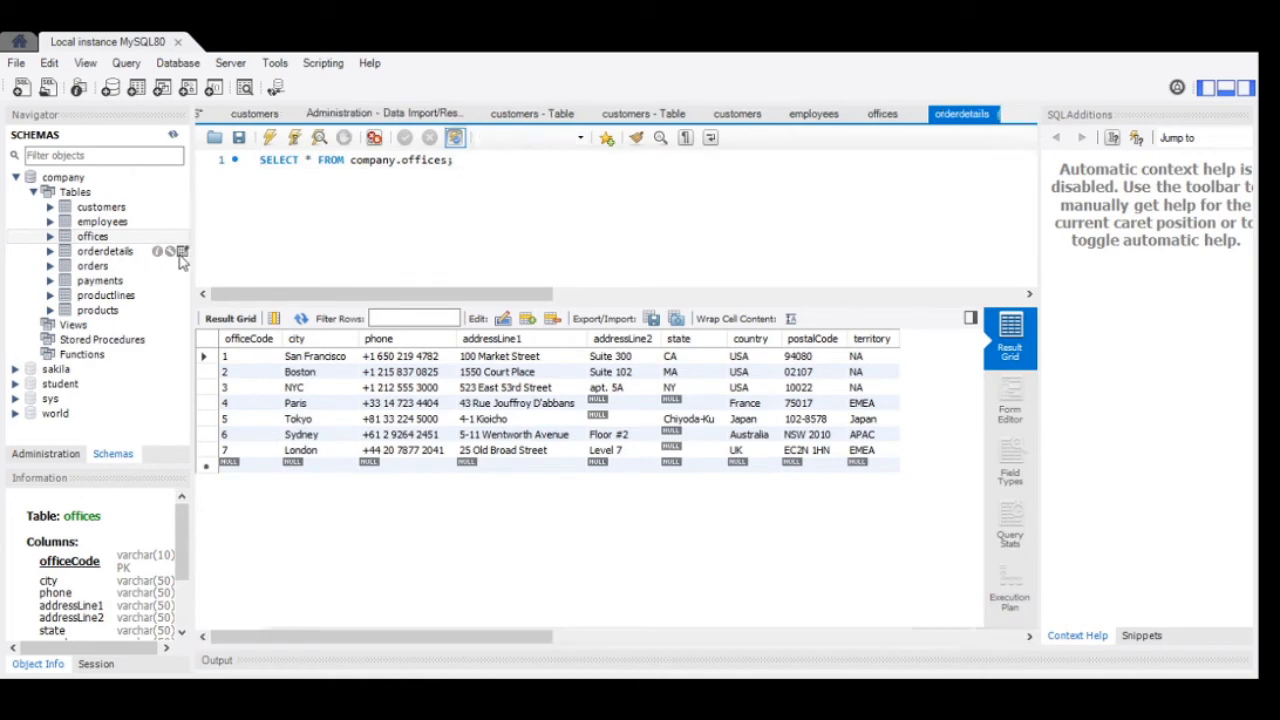
pyautogui.click(182, 266)
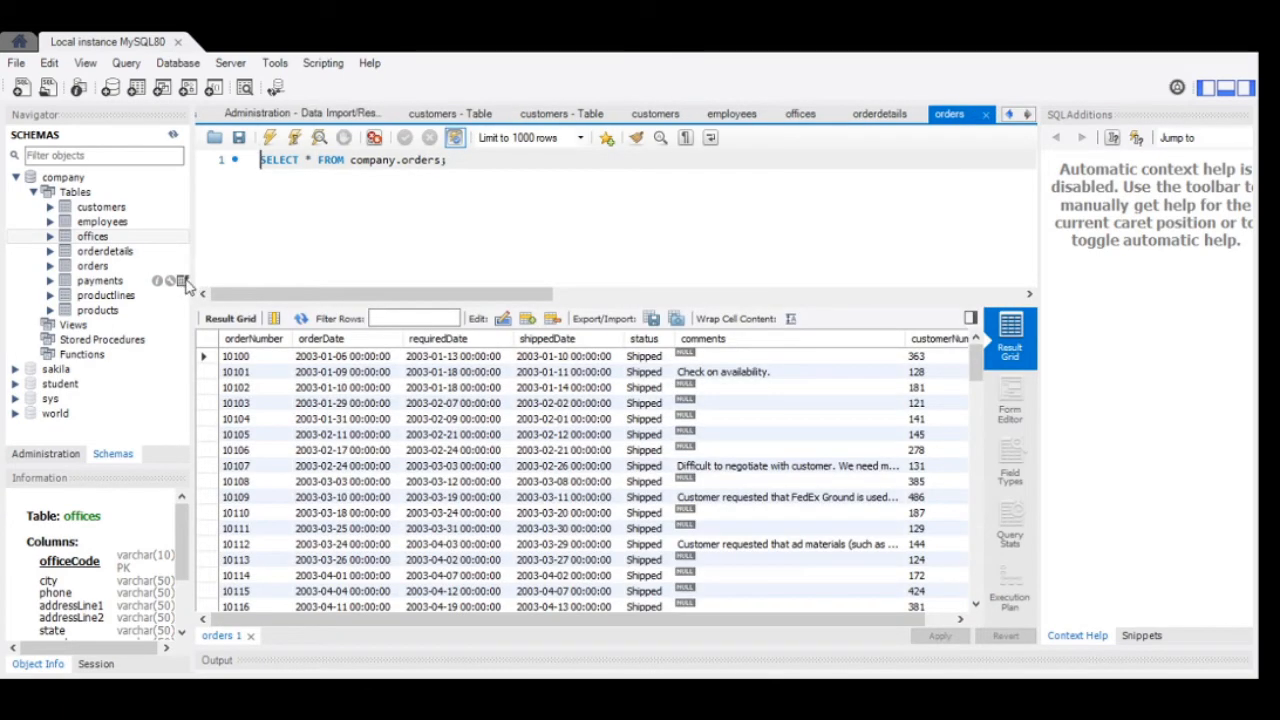
pyautogui.click(182, 281)
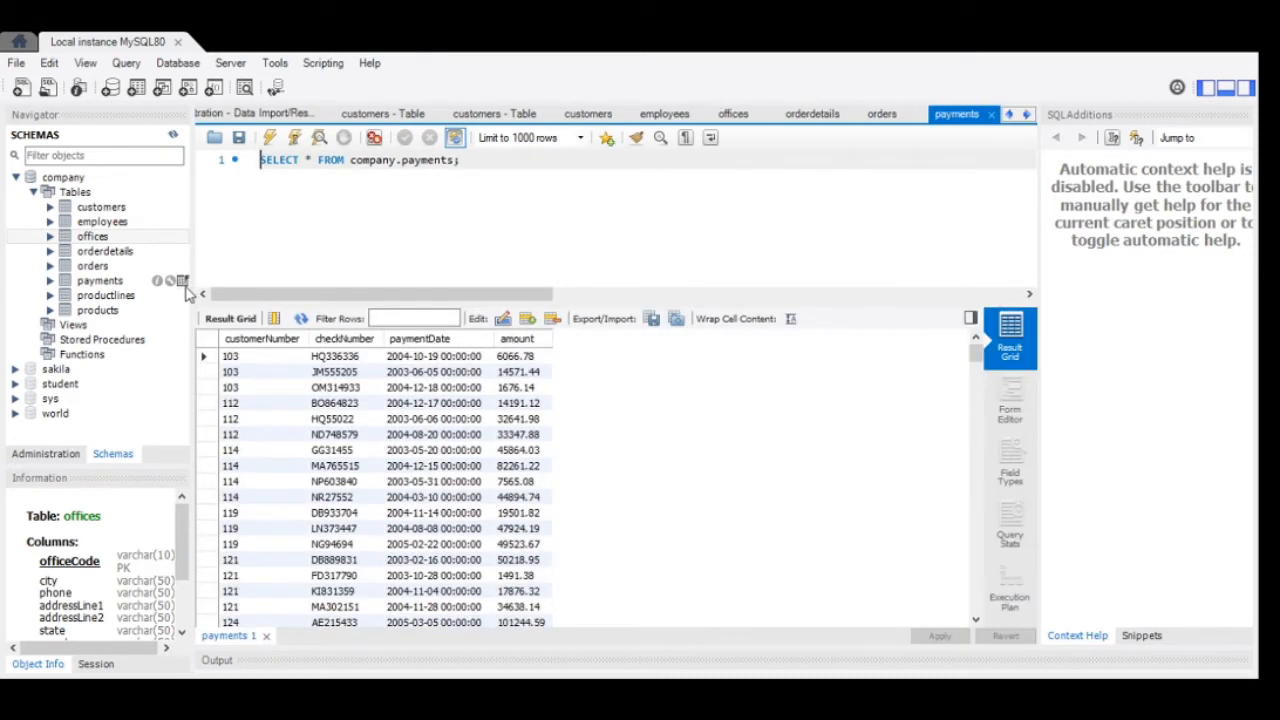
pyautogui.click(182, 296)
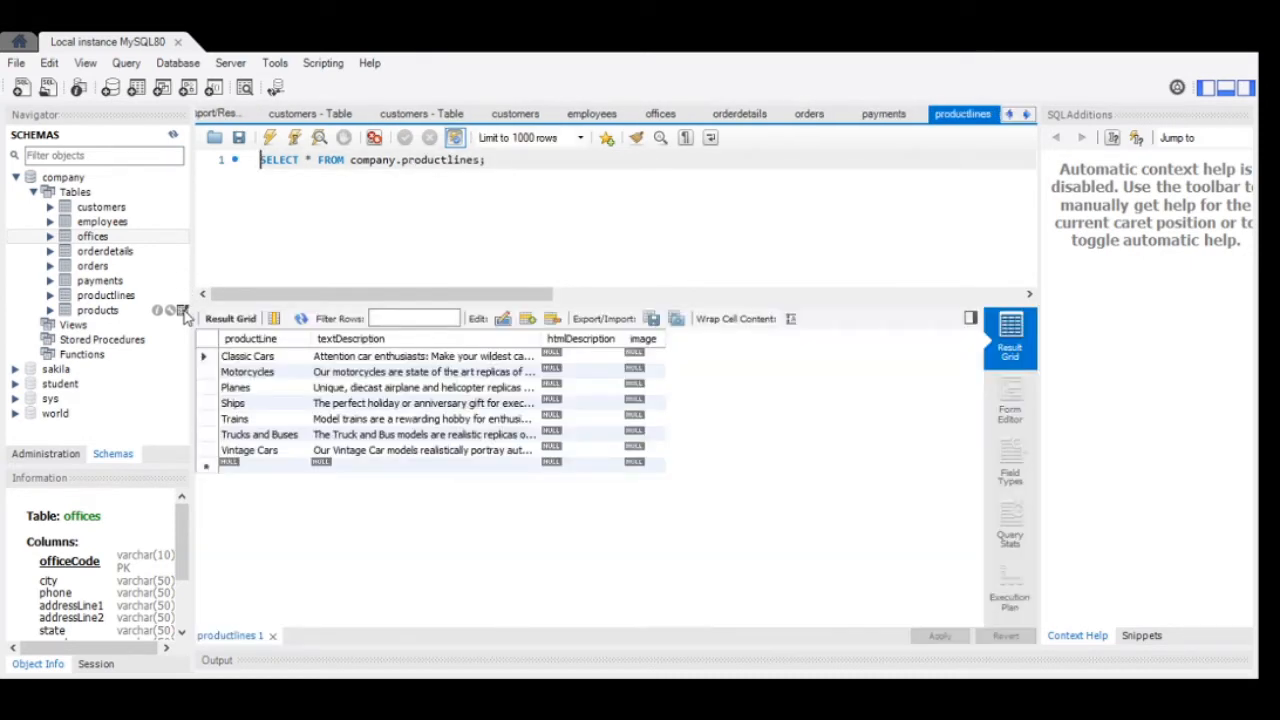
pyautogui.click(182, 311)
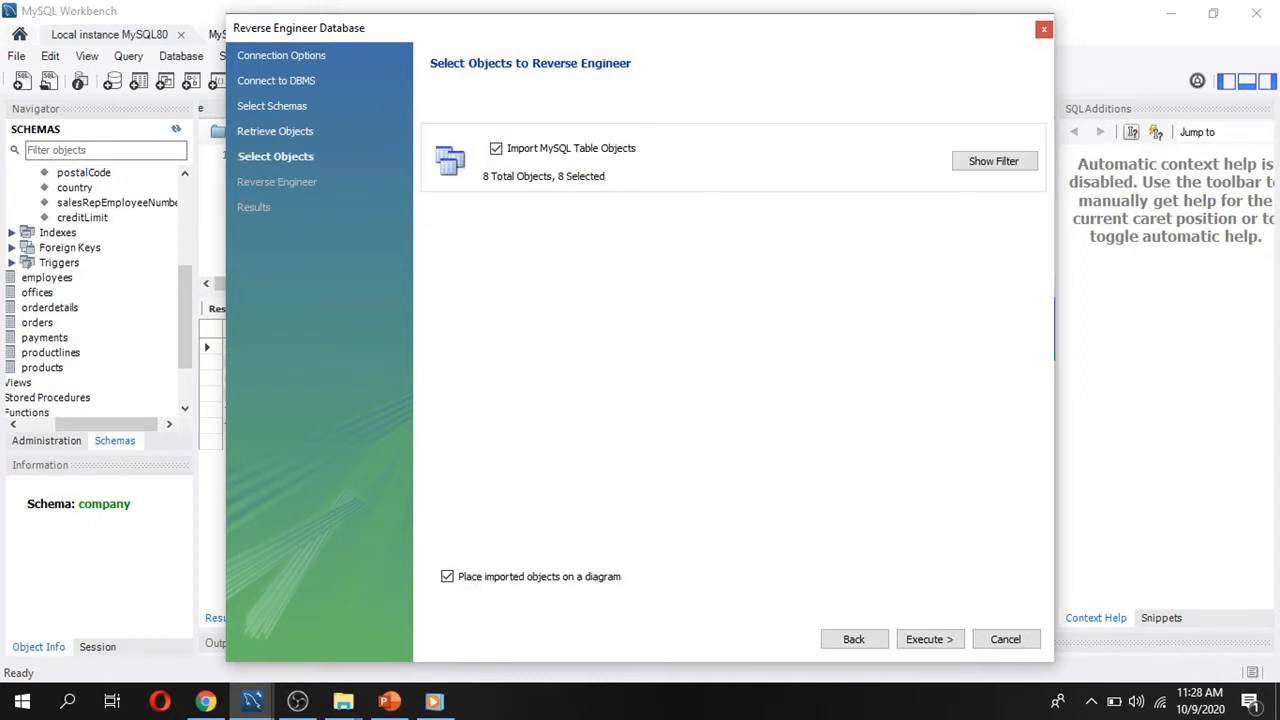
# - Execute the reverse engineering of all company table objects, placing them on a diagram, and proceed to the results
pyautogui.press('Return')
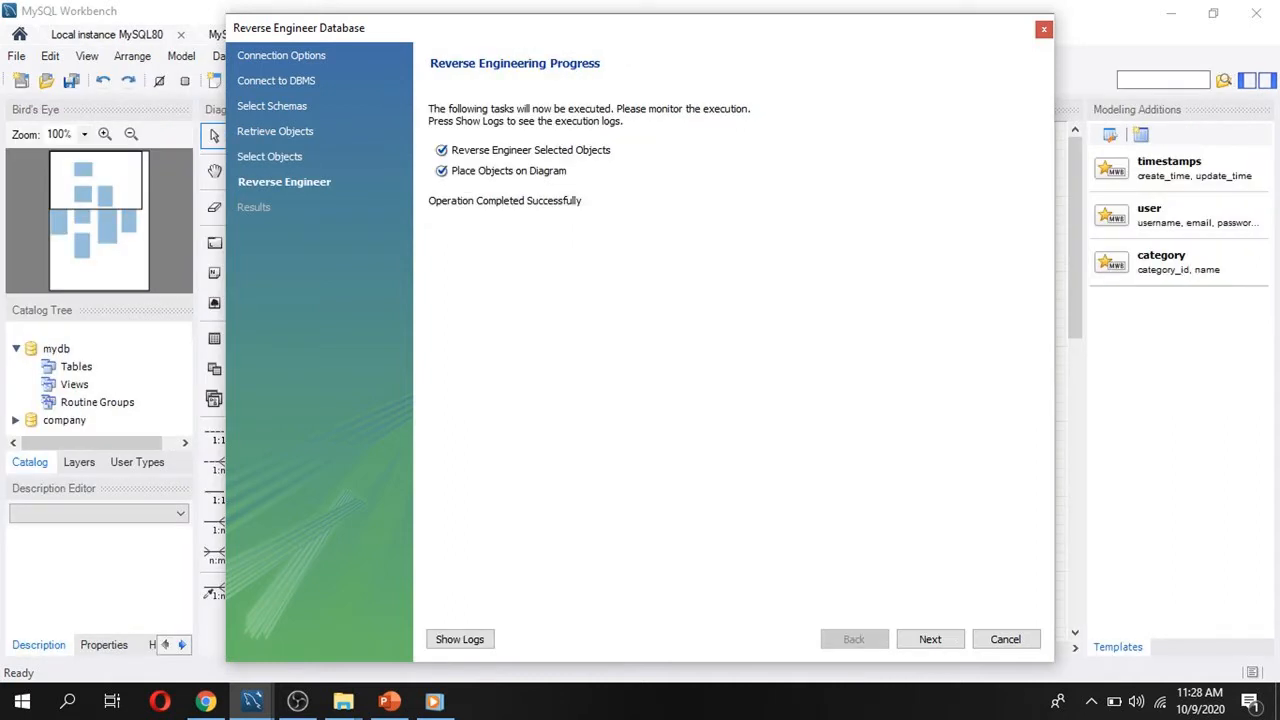
pyautogui.press('Return')
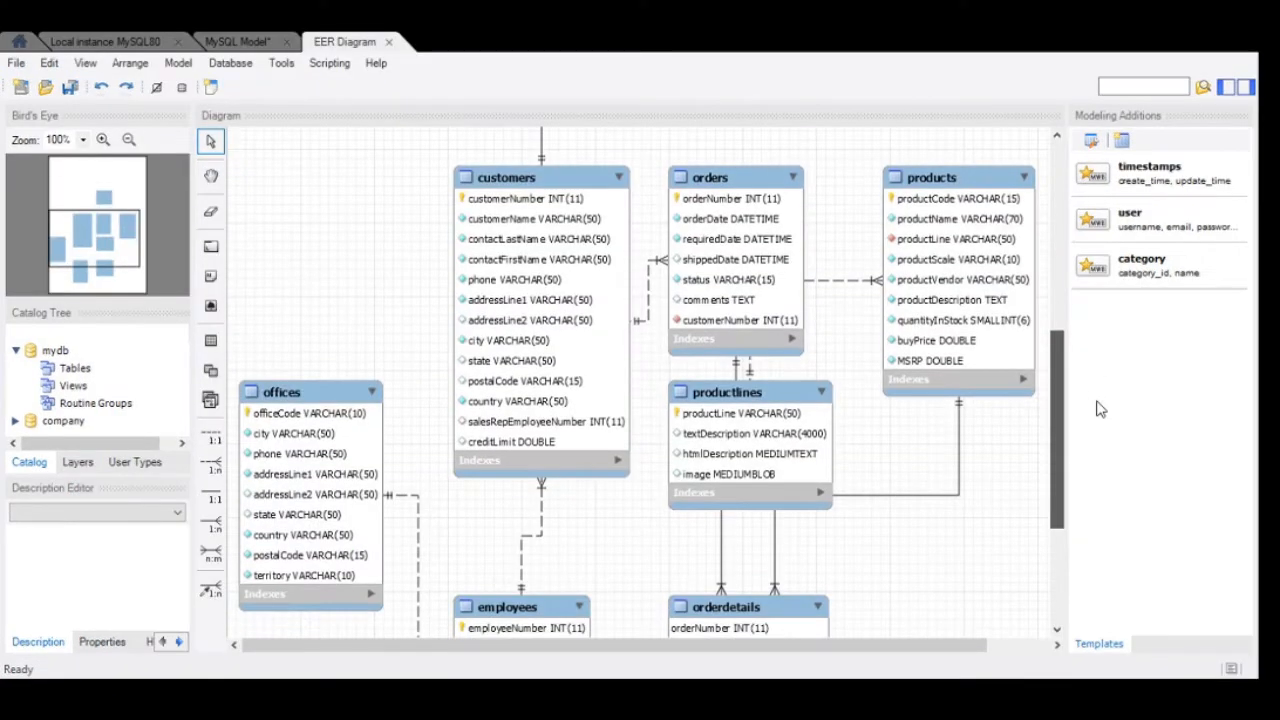
# - Examine the tables and their relationships across the EER diagram, from payments down to employees and orderdetails
pyautogui.moveTo(1098, 401); pyautogui.dragTo(1101, 452)
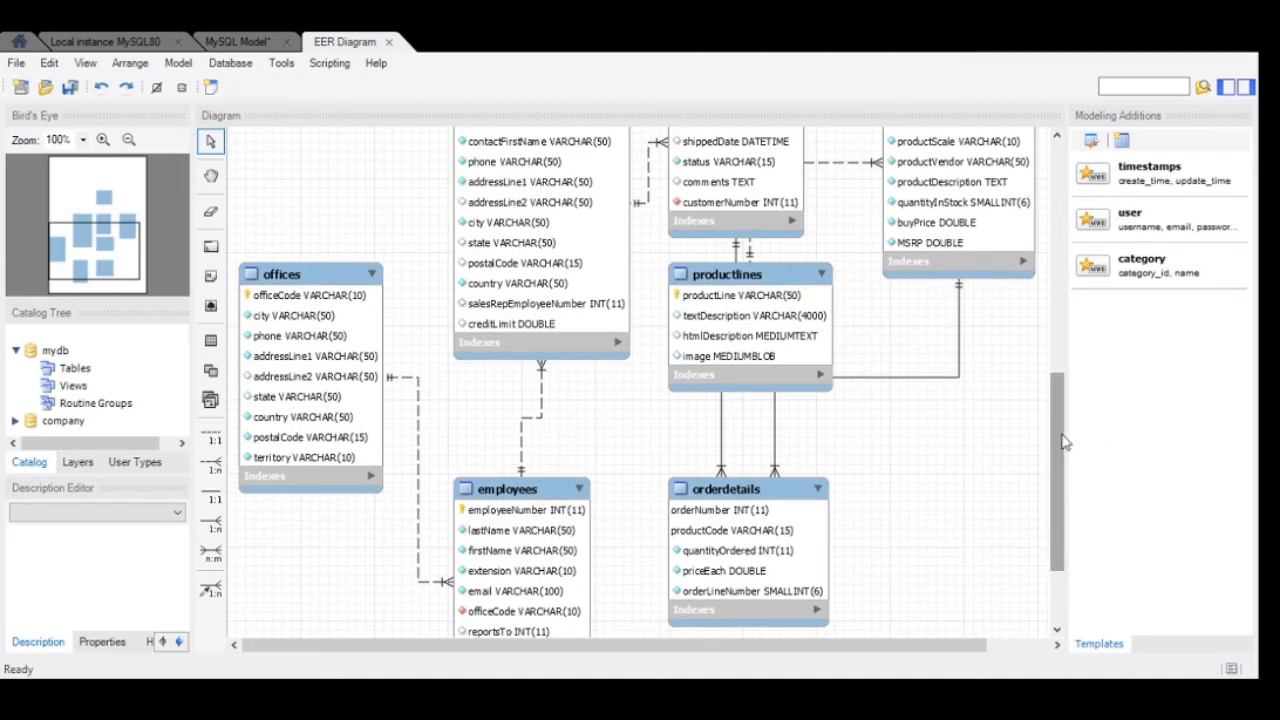
pyautogui.moveTo(1065, 443)
pyautogui.mouseDown()
pyautogui.moveTo(1050, 317)
pyautogui.moveTo(1067, 392)
pyautogui.mouseUp()
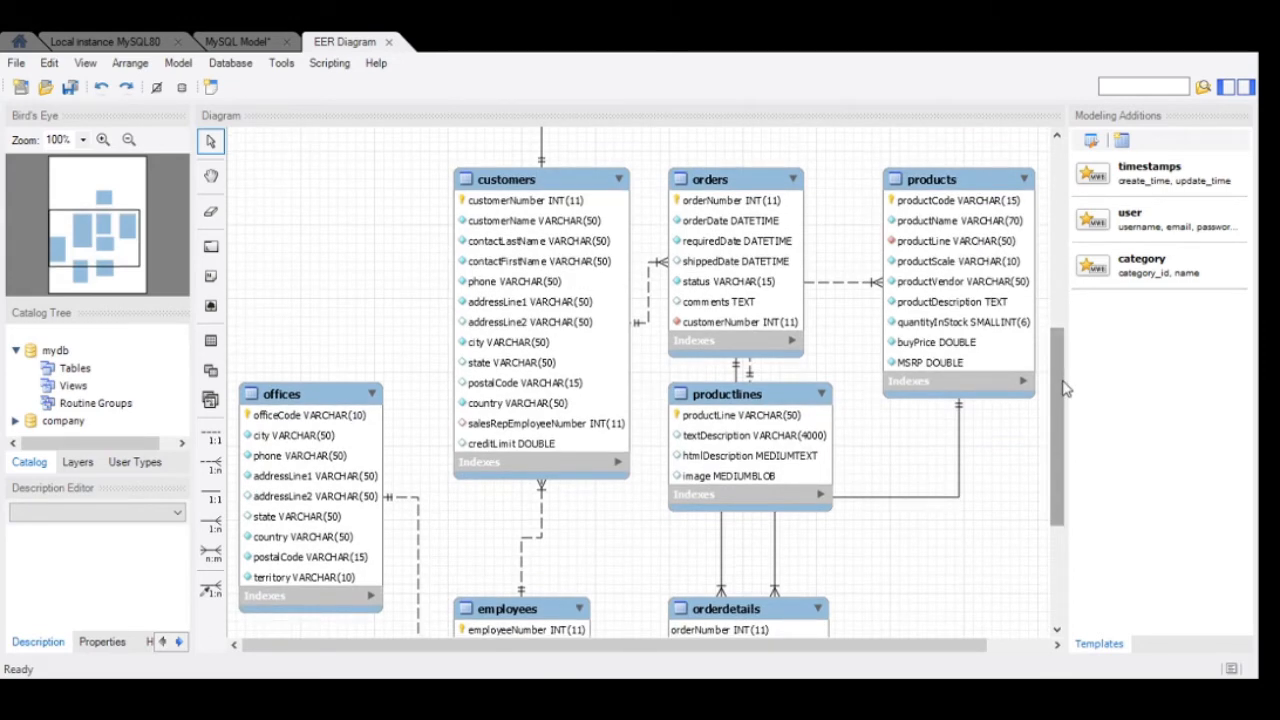
pyautogui.moveTo(1066, 388); pyautogui.dragTo(1071, 423)
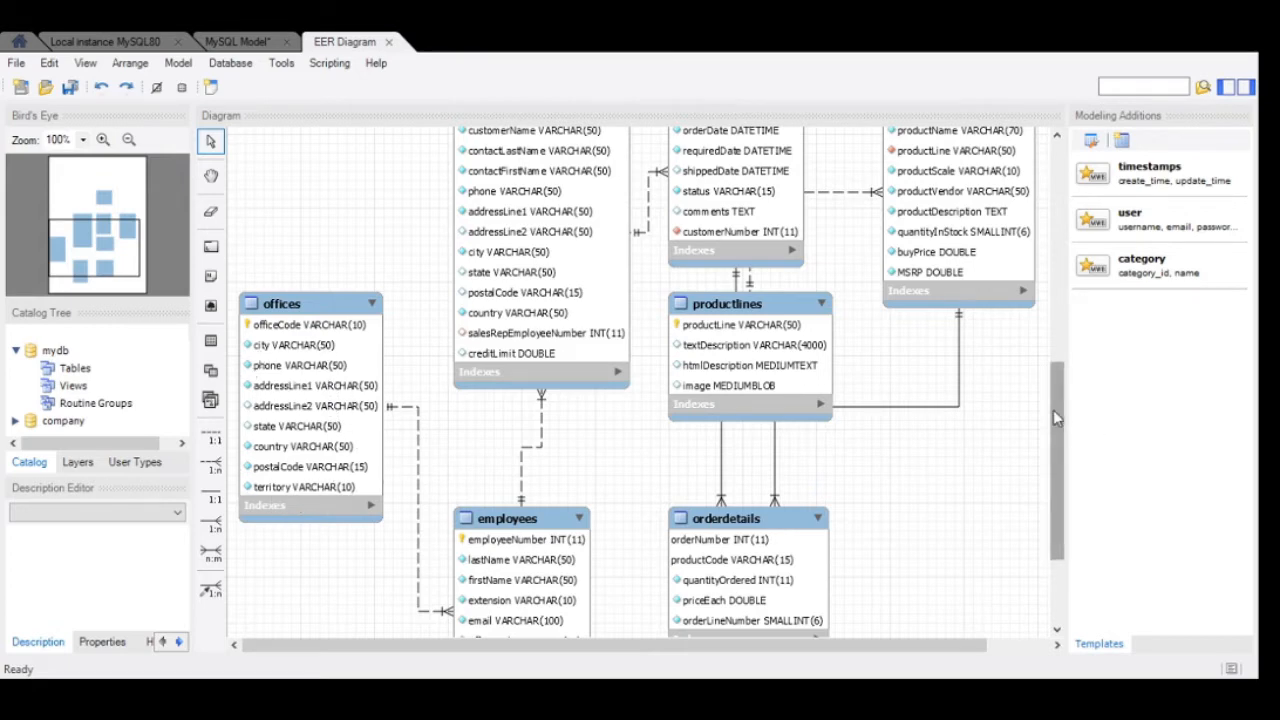
pyautogui.moveTo(1053, 410); pyautogui.dragTo(1053, 438)
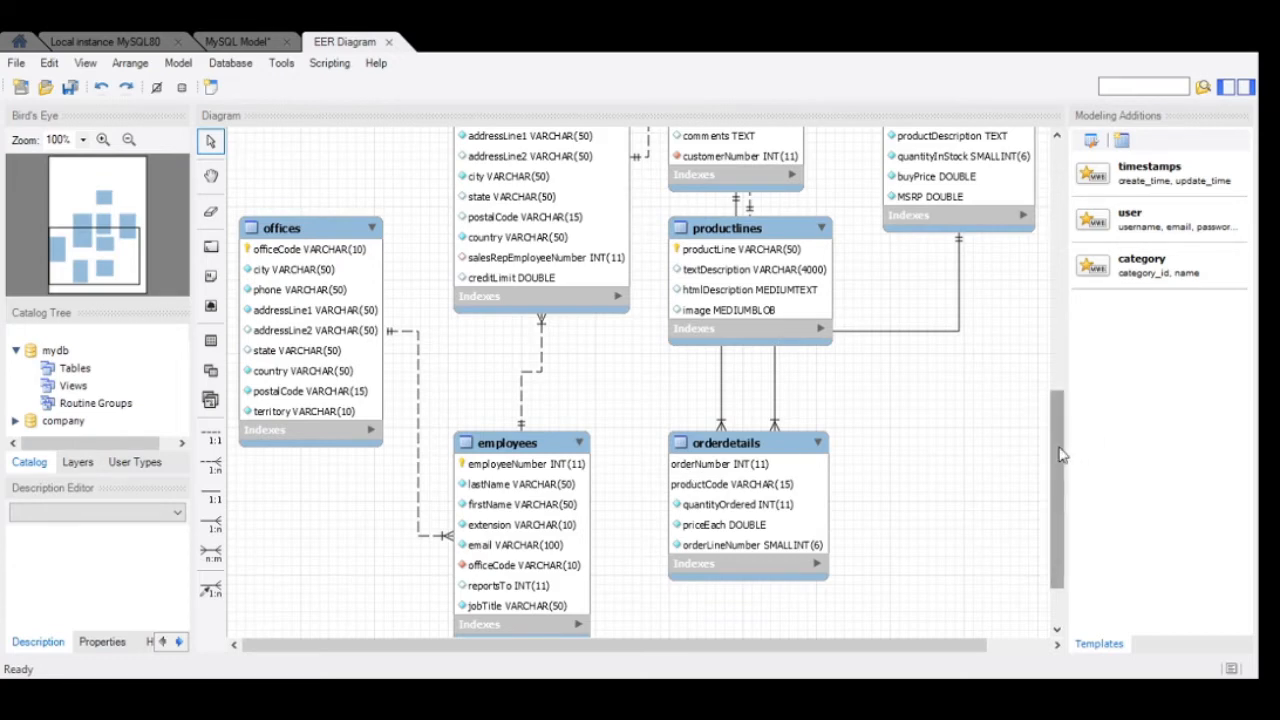
pyautogui.moveTo(1062, 455)
pyautogui.mouseDown()
pyautogui.moveTo(1051, 392)
pyautogui.moveTo(1055, 440)
pyautogui.mouseUp()
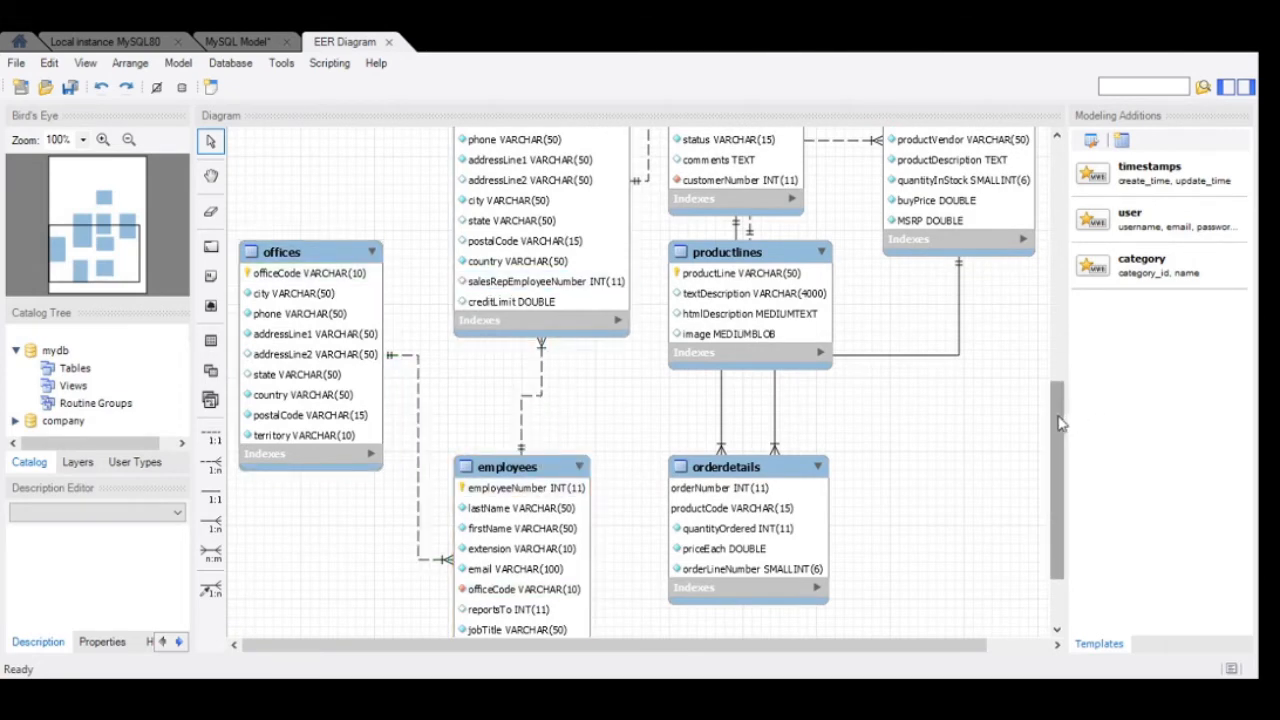
pyautogui.moveTo(1061, 423); pyautogui.dragTo(1040, 330)
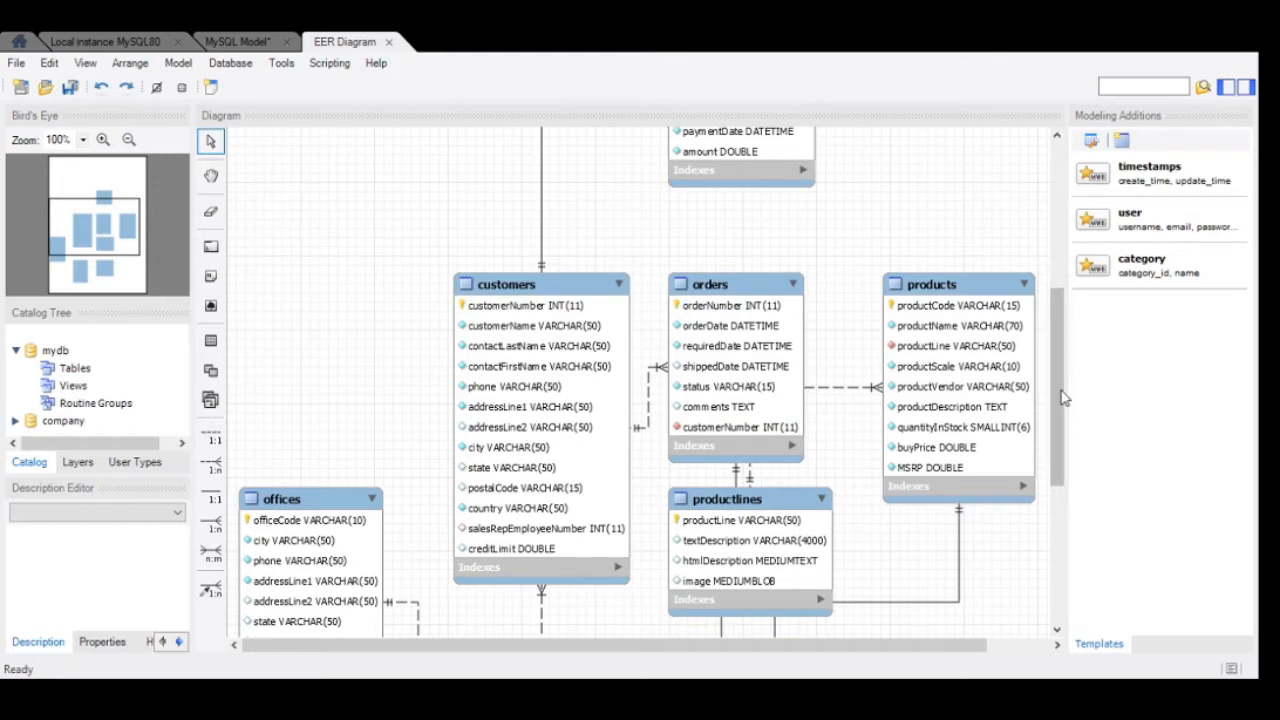
pyautogui.moveTo(1063, 398); pyautogui.dragTo(1055, 360)
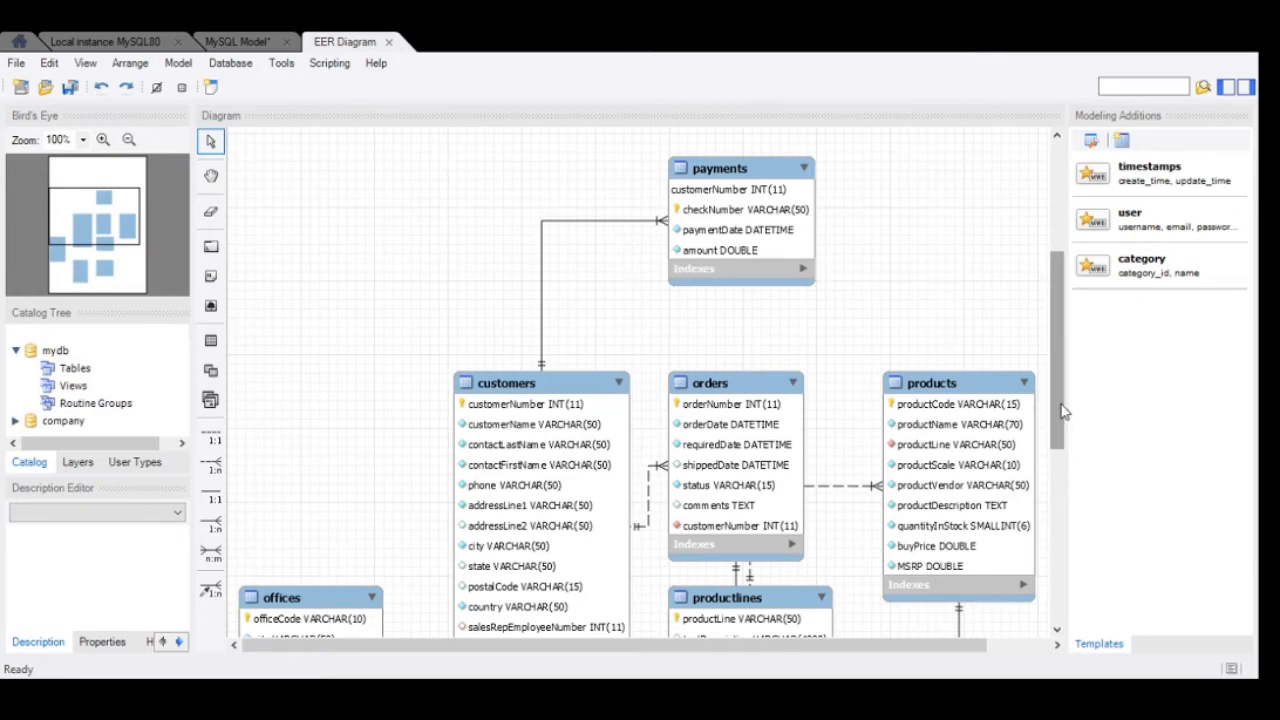
pyautogui.moveTo(1063, 410); pyautogui.dragTo(1073, 470)
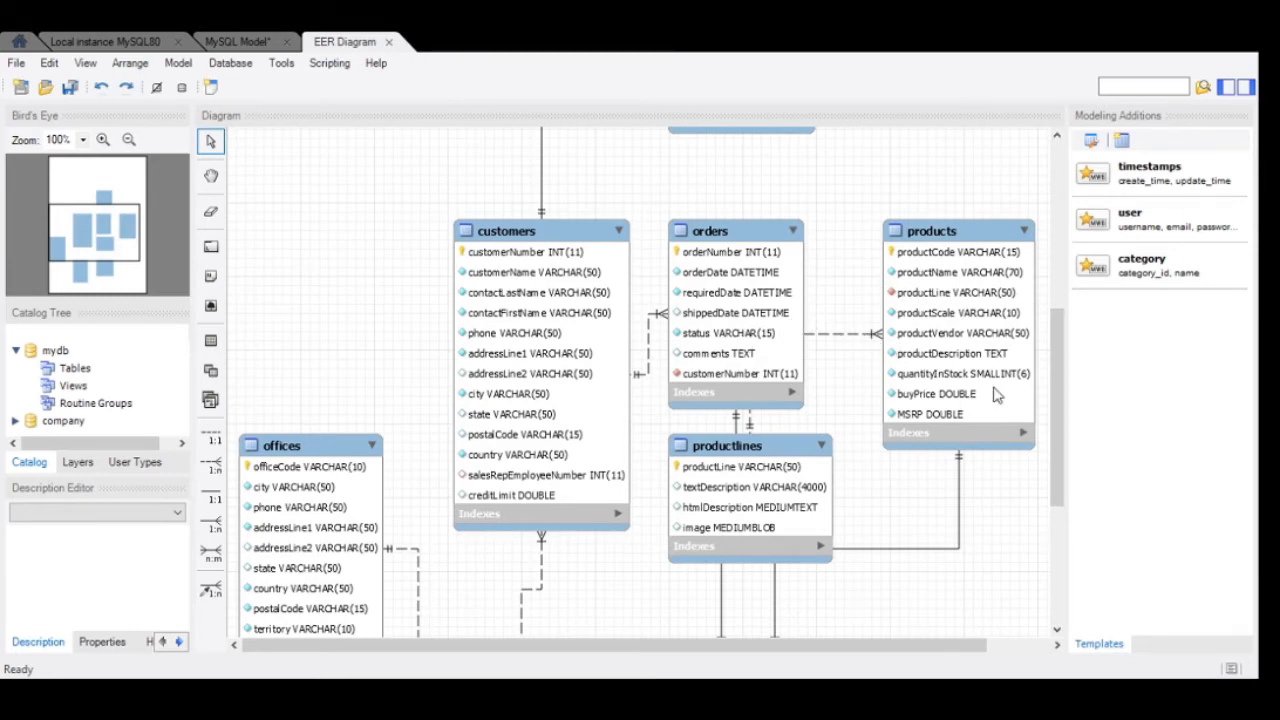
pyautogui.moveTo(1055, 404); pyautogui.dragTo(1062, 457)
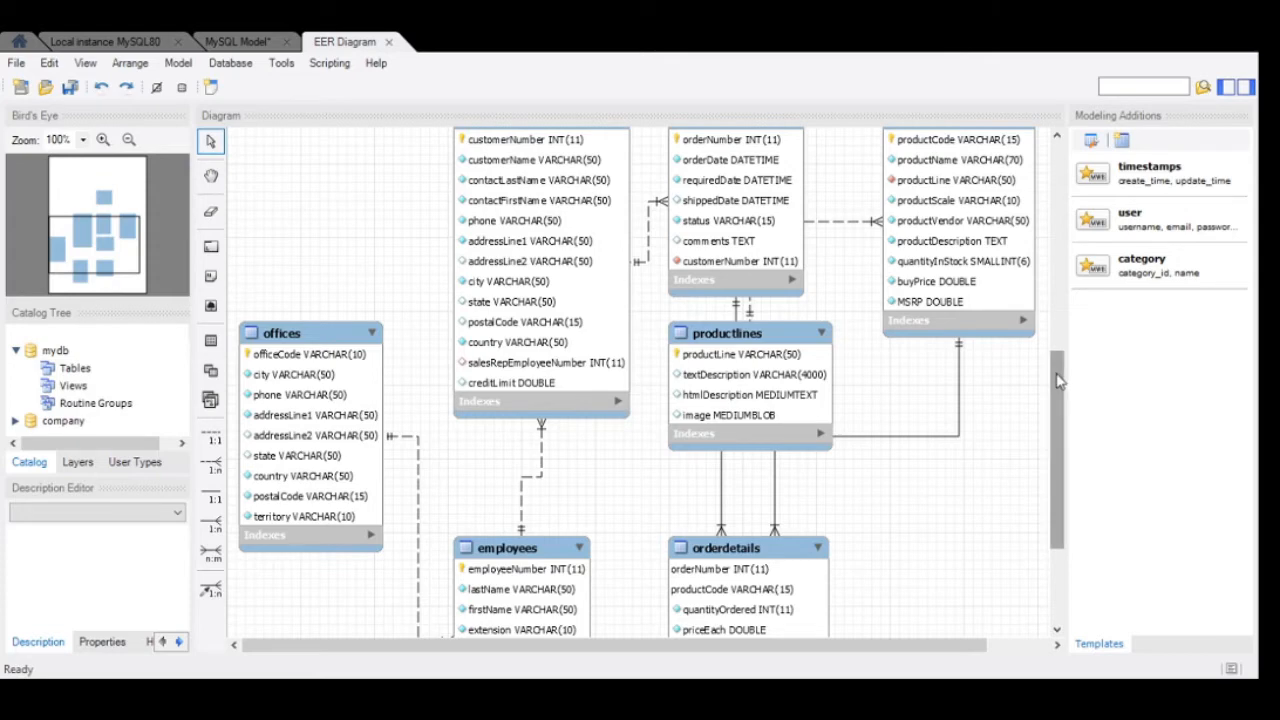
pyautogui.moveTo(1058, 380); pyautogui.dragTo(1053, 338)
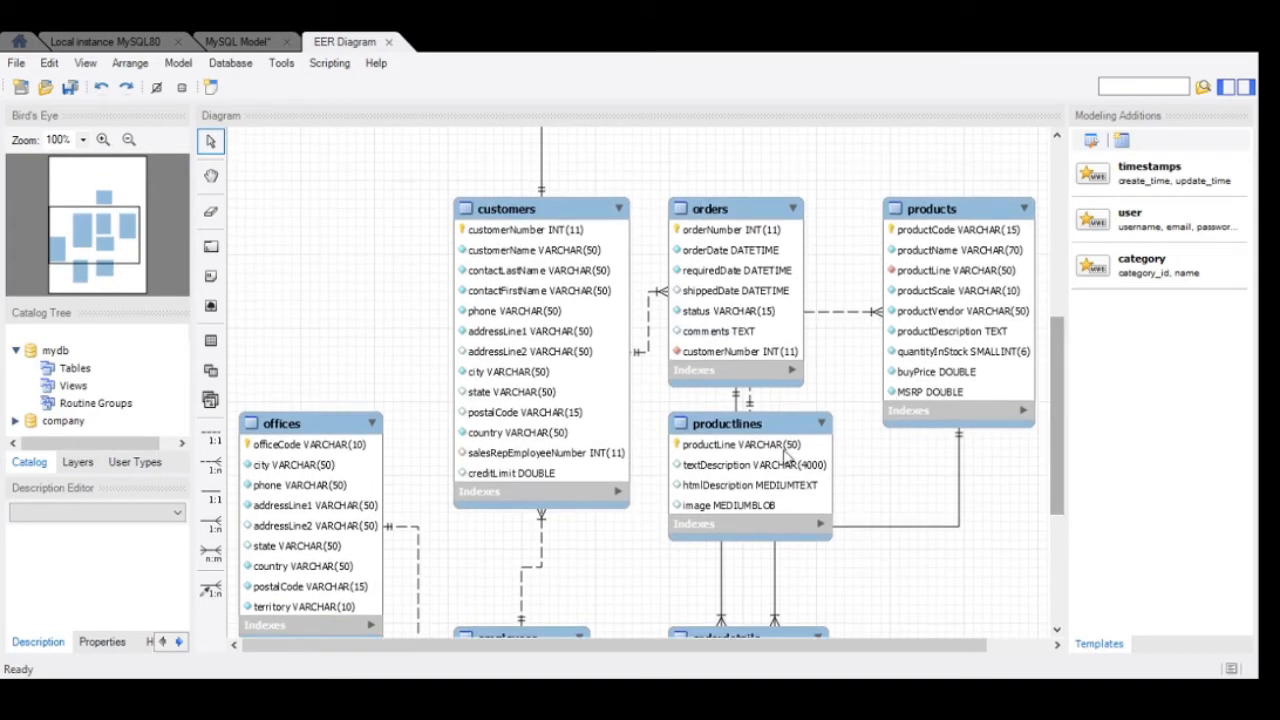
# - Move the productlines table below products and beside orderdetails so its relationship lines are separated
pyautogui.moveTo(775, 460); pyautogui.dragTo(978, 636)
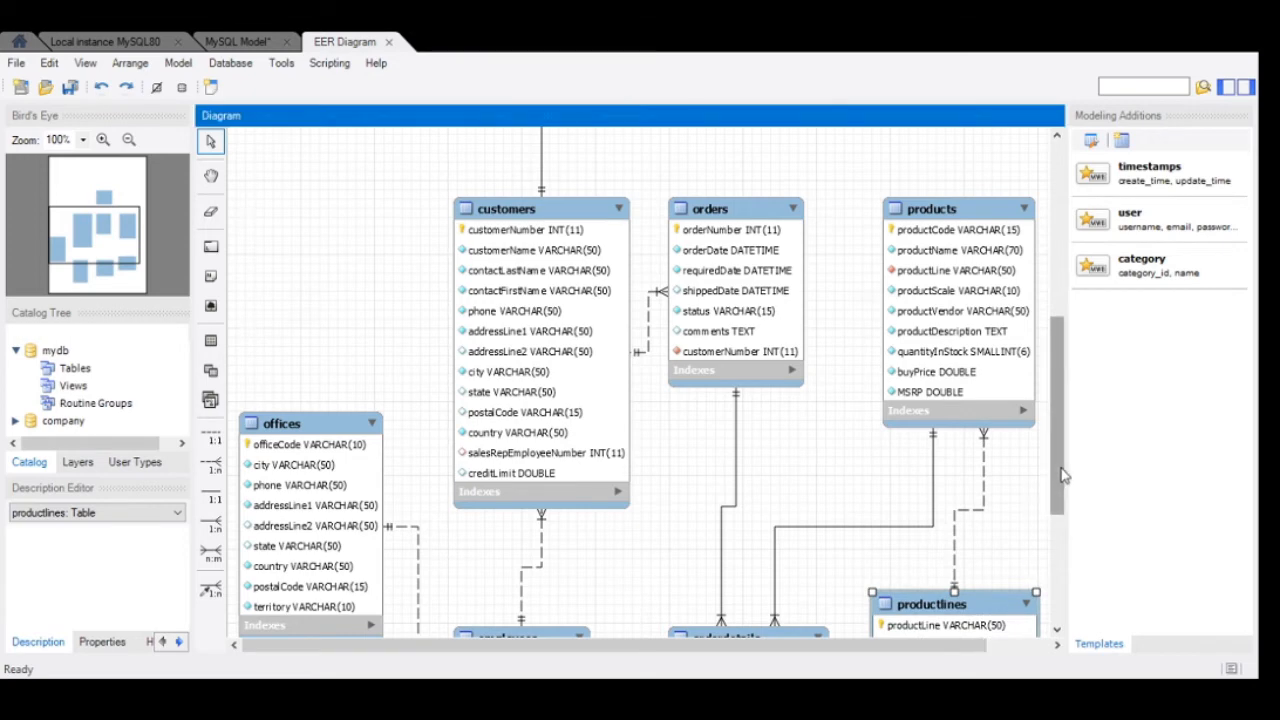
pyautogui.moveTo(1063, 476); pyautogui.dragTo(1069, 508)
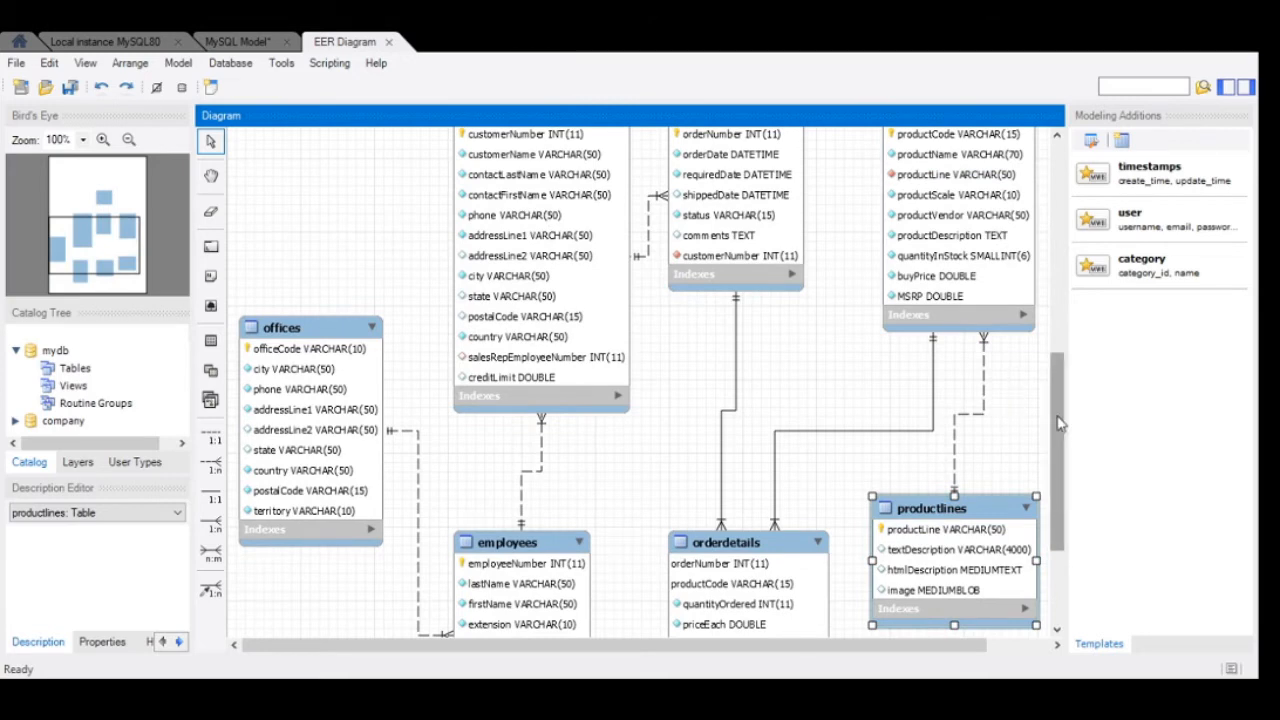
pyautogui.moveTo(1060, 424)
pyautogui.mouseDown()
pyautogui.moveTo(1060, 398)
pyautogui.moveTo(1060, 432)
pyautogui.mouseUp()
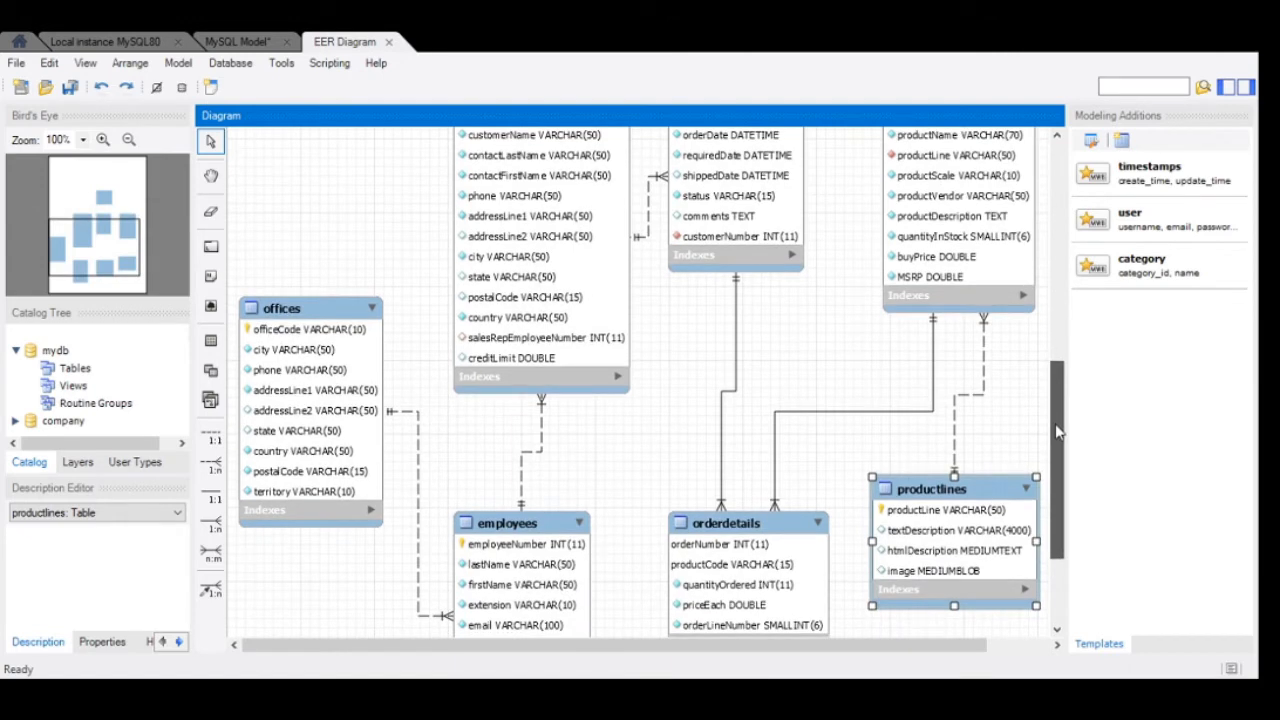
# - Review the relationships among the offices, customers, orders, products and productlines tables, and expand the company schema in the model catalog
pyautogui.moveTo(1058, 432)
pyautogui.mouseDown()
pyautogui.moveTo(1058, 376)
pyautogui.moveTo(1060, 413)
pyautogui.mouseUp()
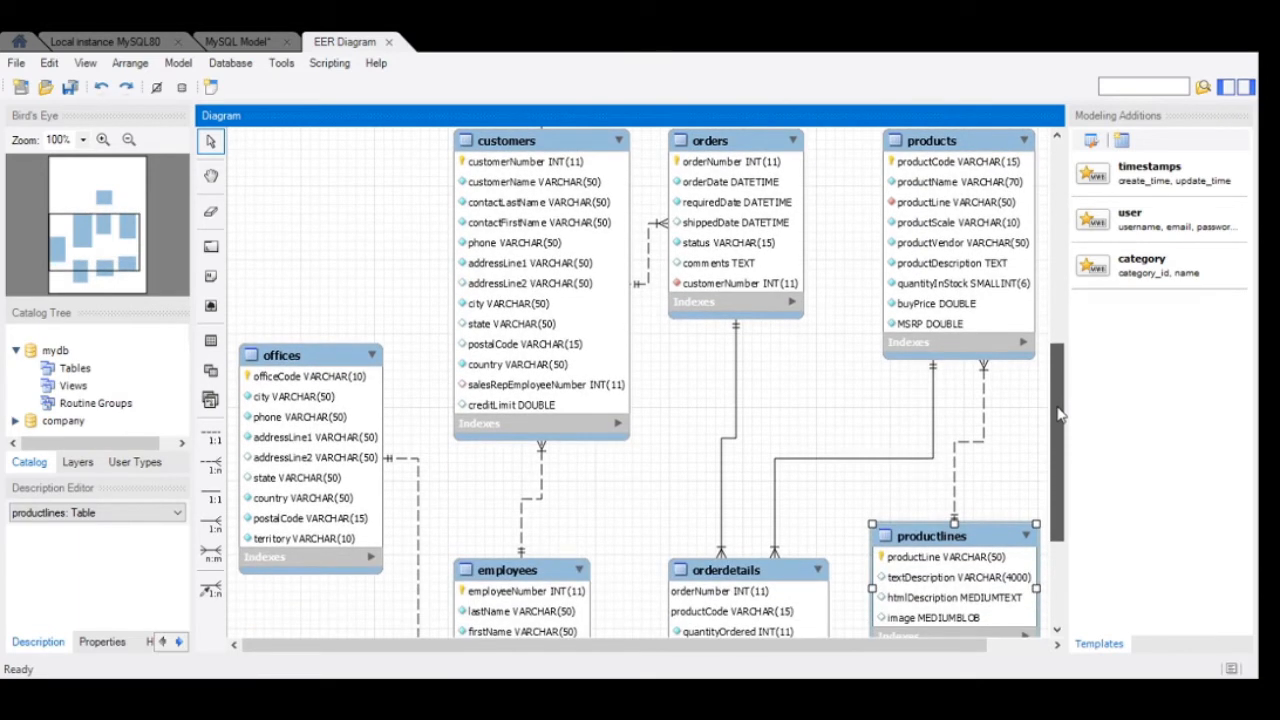
pyautogui.moveTo(1060, 415)
pyautogui.mouseDown()
pyautogui.moveTo(1060, 397)
pyautogui.moveTo(1060, 425)
pyautogui.mouseUp()
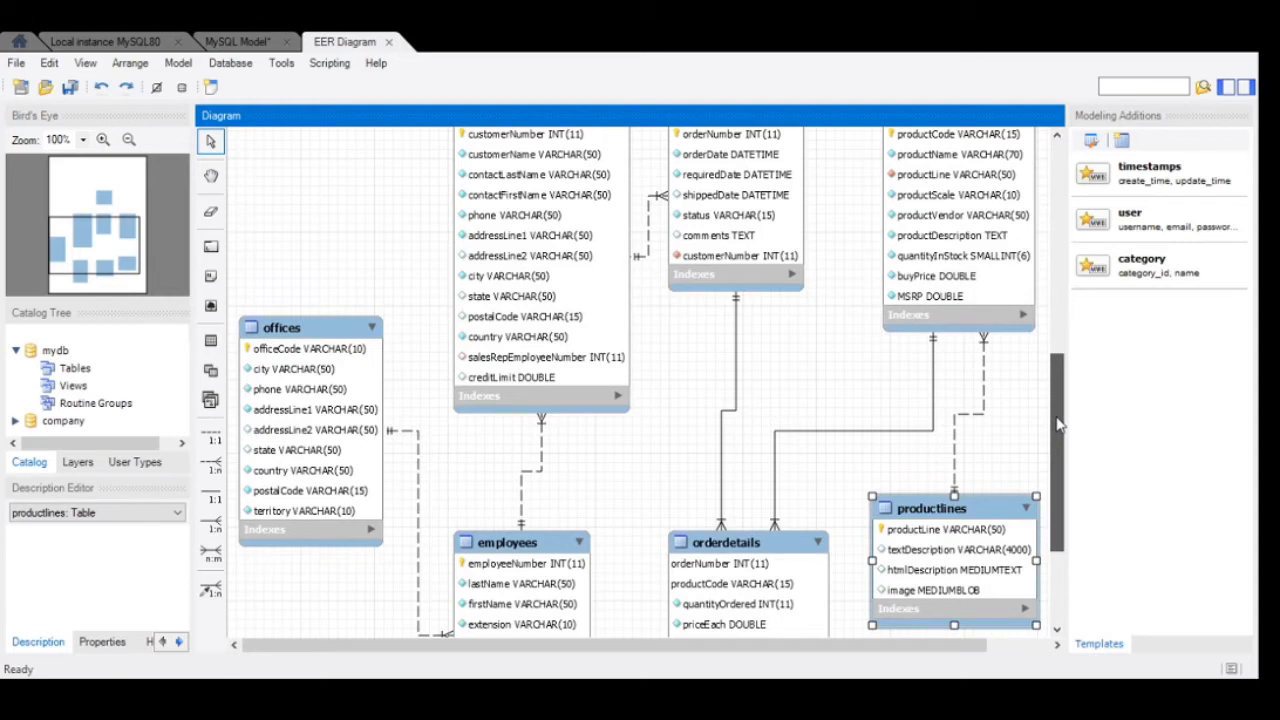
pyautogui.moveTo(1060, 425)
pyautogui.mouseDown()
pyautogui.moveTo(1058, 373)
pyautogui.moveTo(1053, 406)
pyautogui.mouseUp()
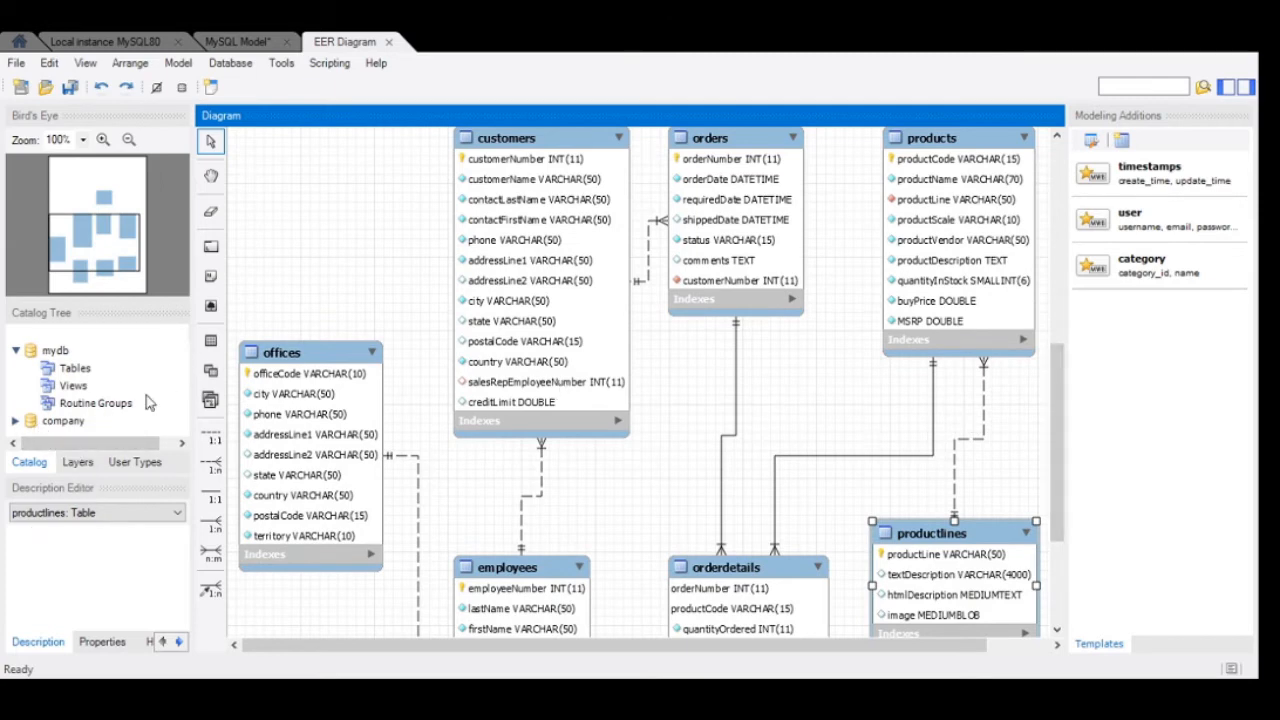
pyautogui.click(16, 421)
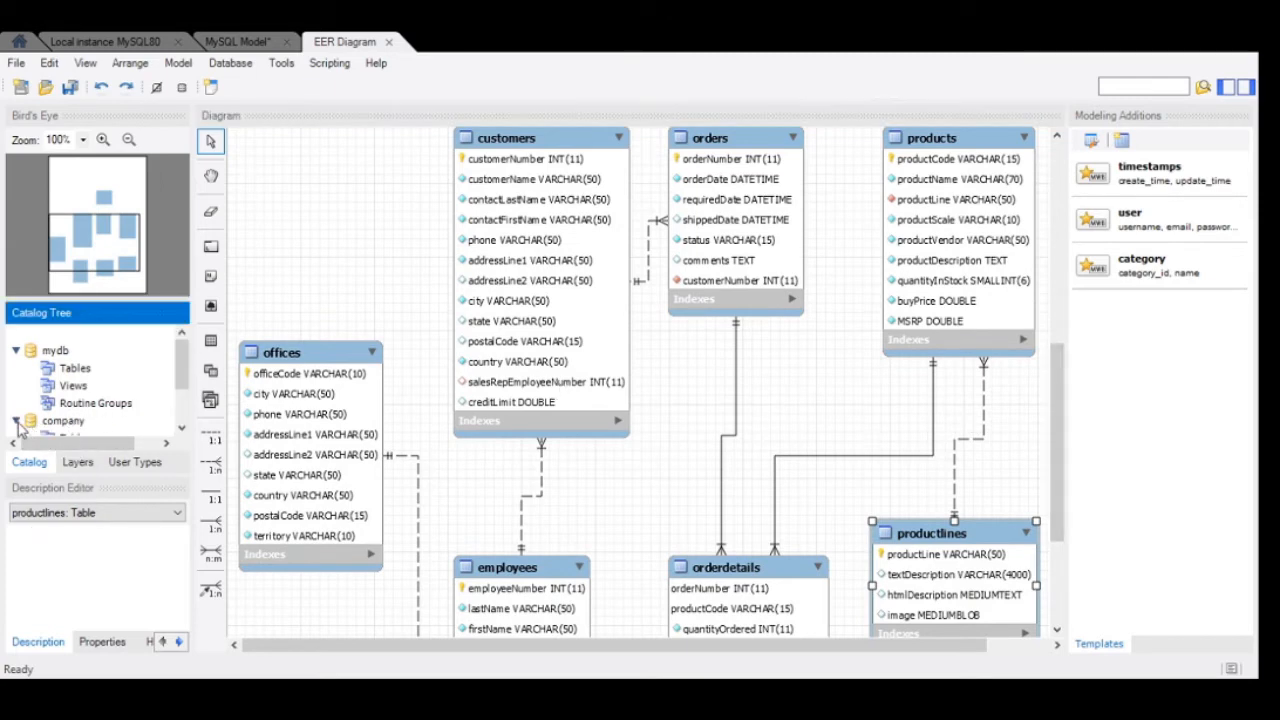
pyautogui.moveTo(183, 373); pyautogui.dragTo(187, 426)
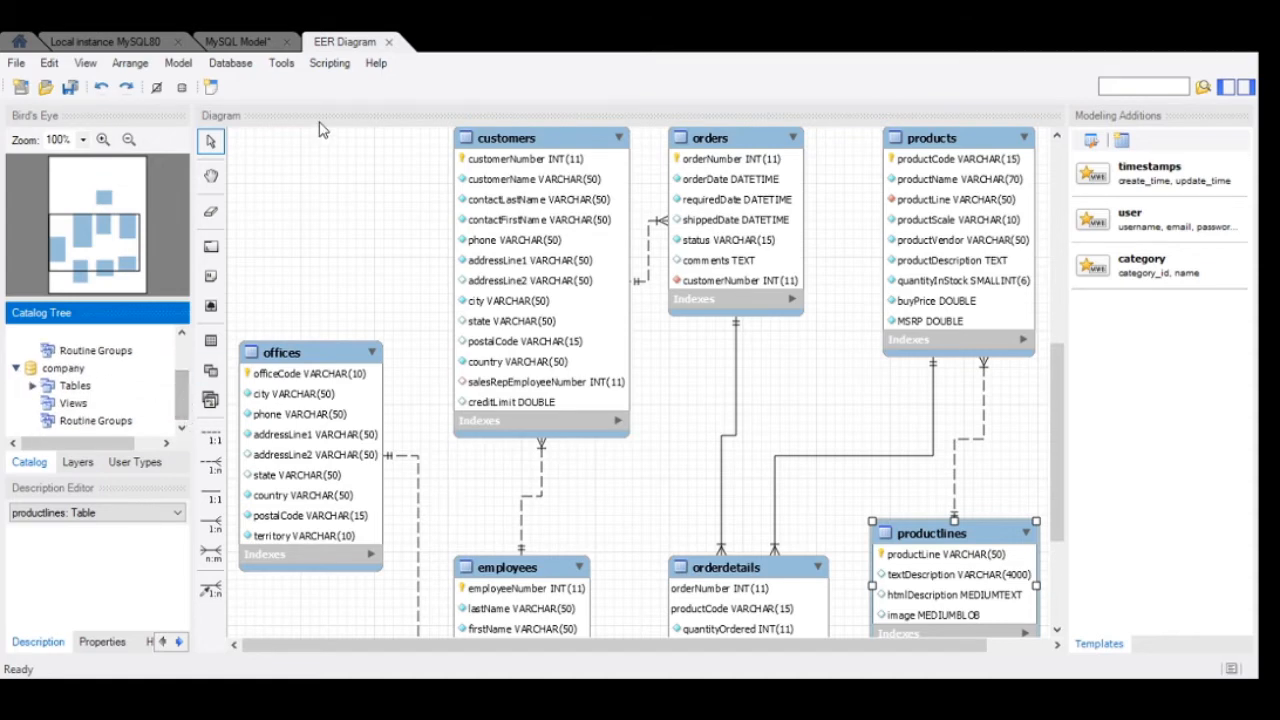
# - View the MySQL model overview and return to the Local instance MySQL80 connection with the company tables
pyautogui.click(245, 43)
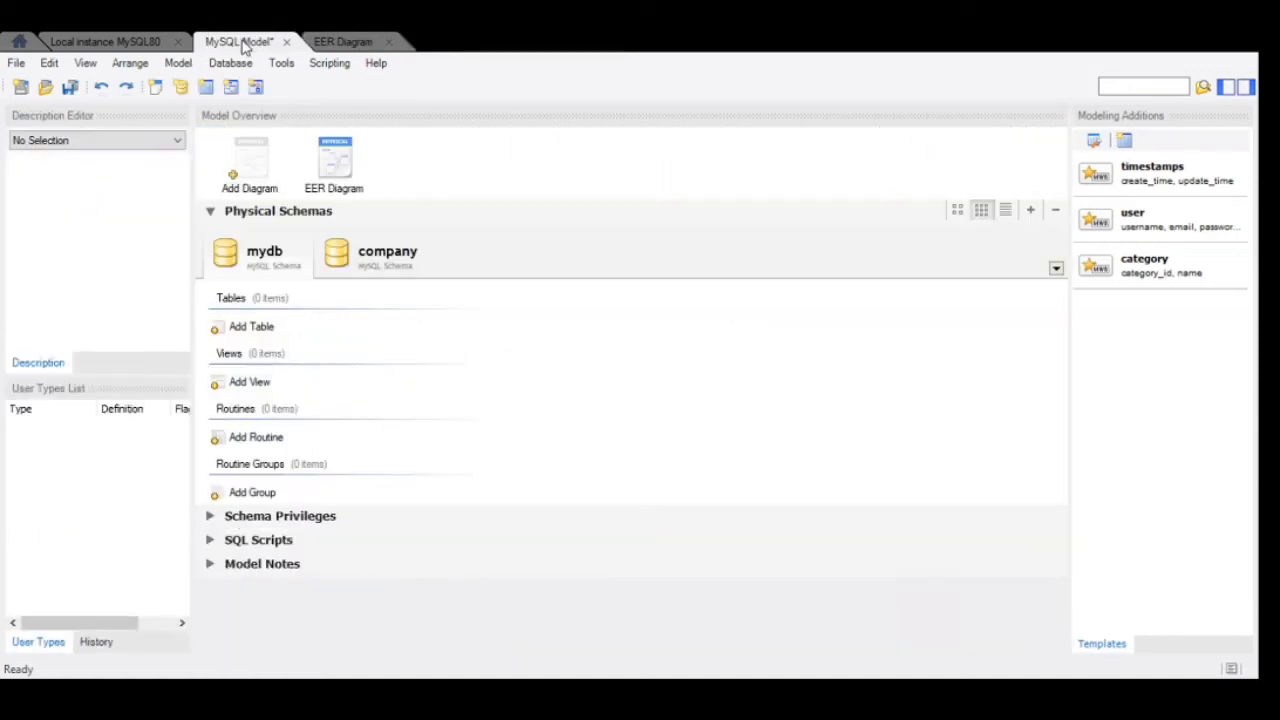
pyautogui.click(165, 45)
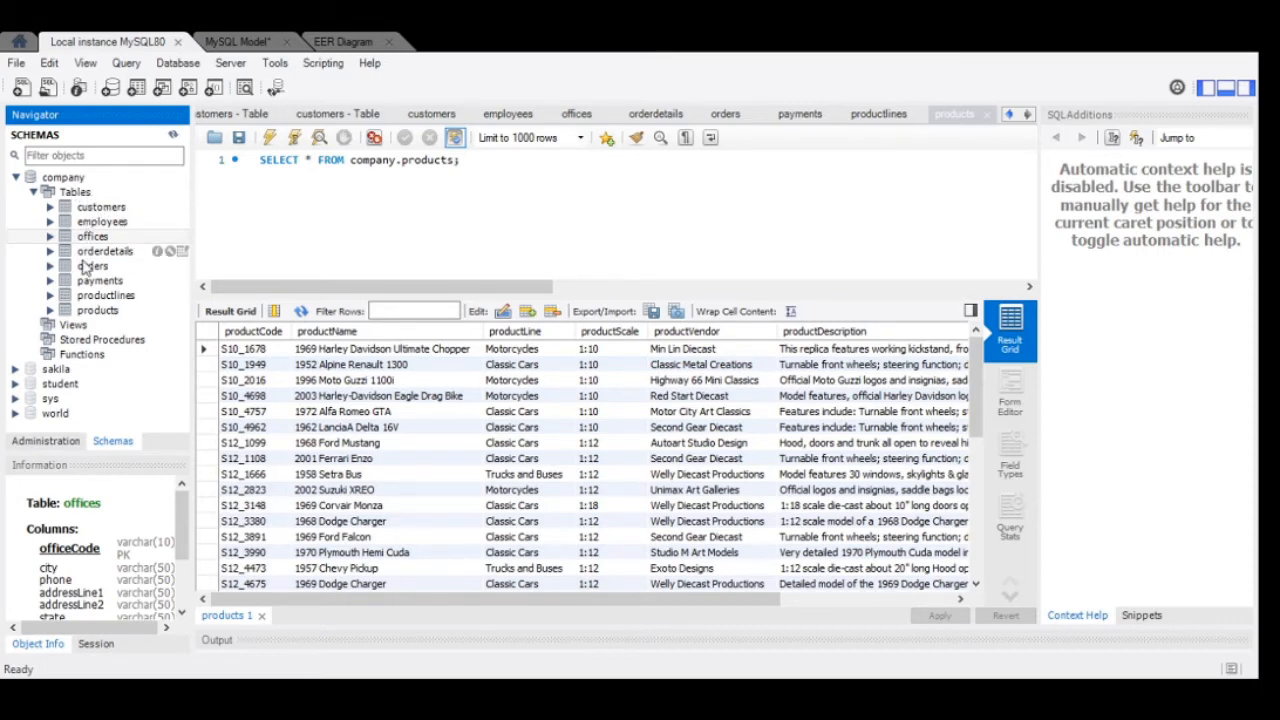
pyautogui.click(350, 700)
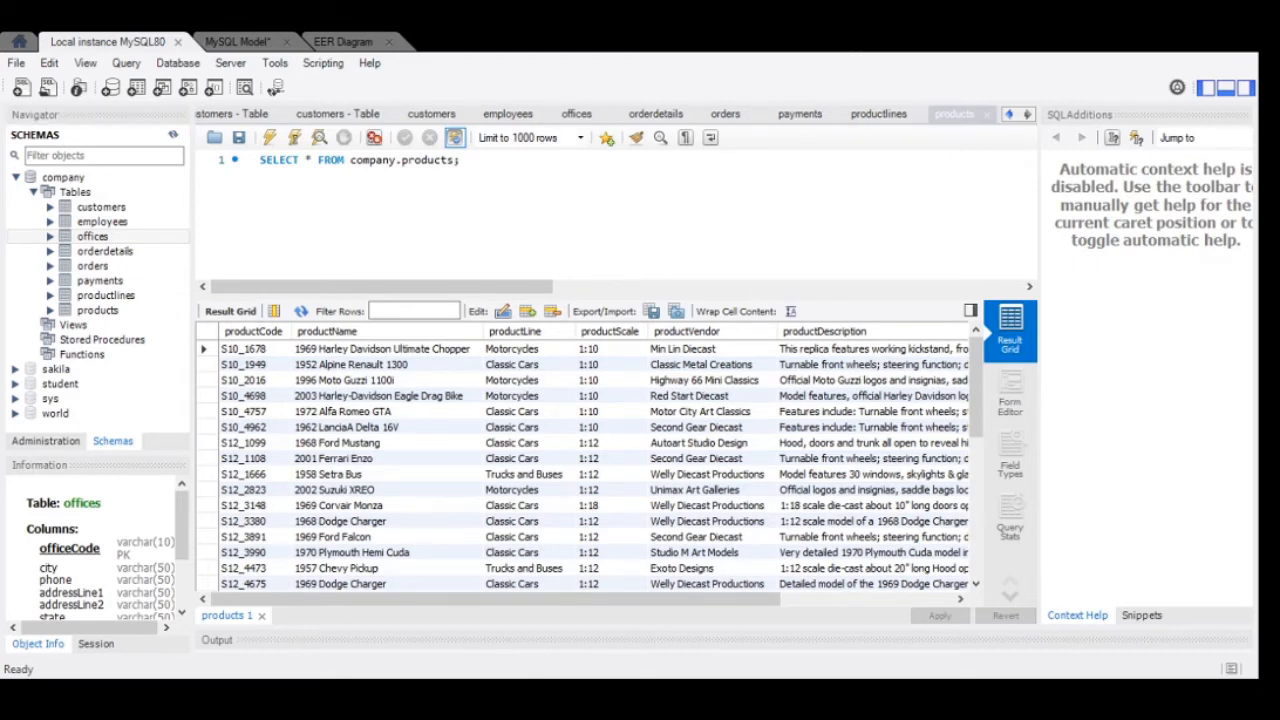
pyautogui.hotkey('alt', 'Tab')
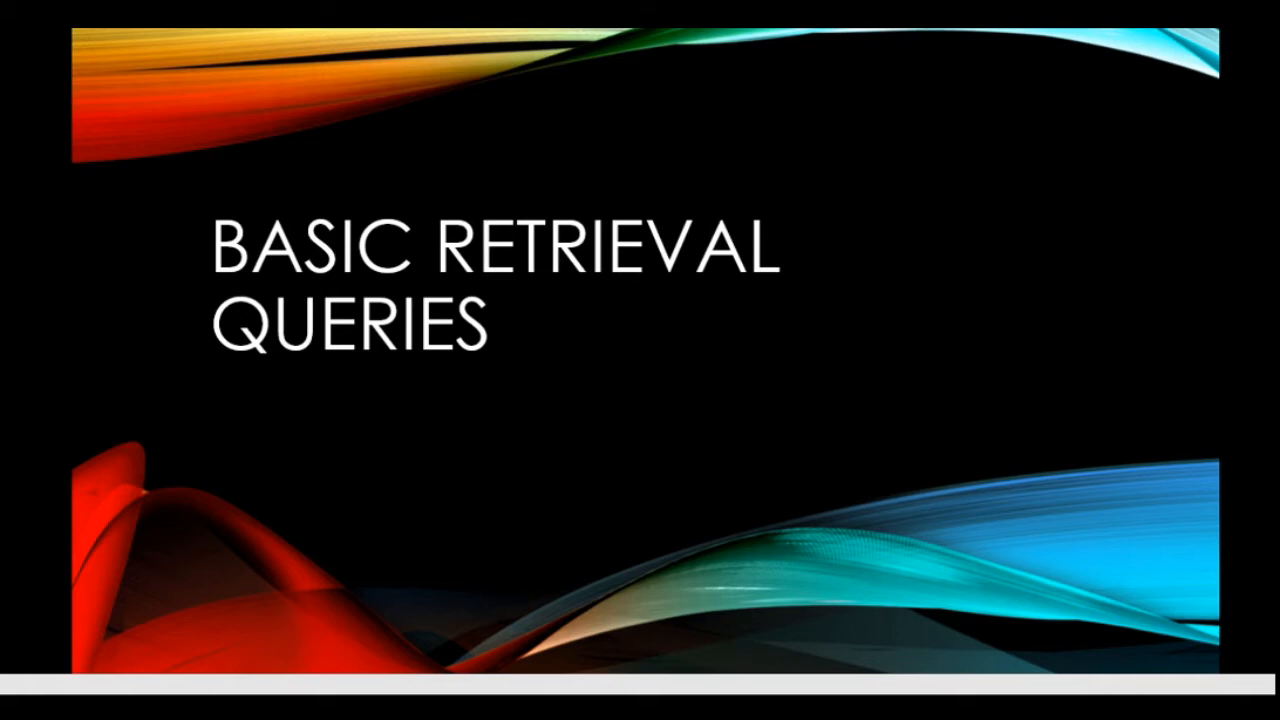
pyautogui.press('Right')
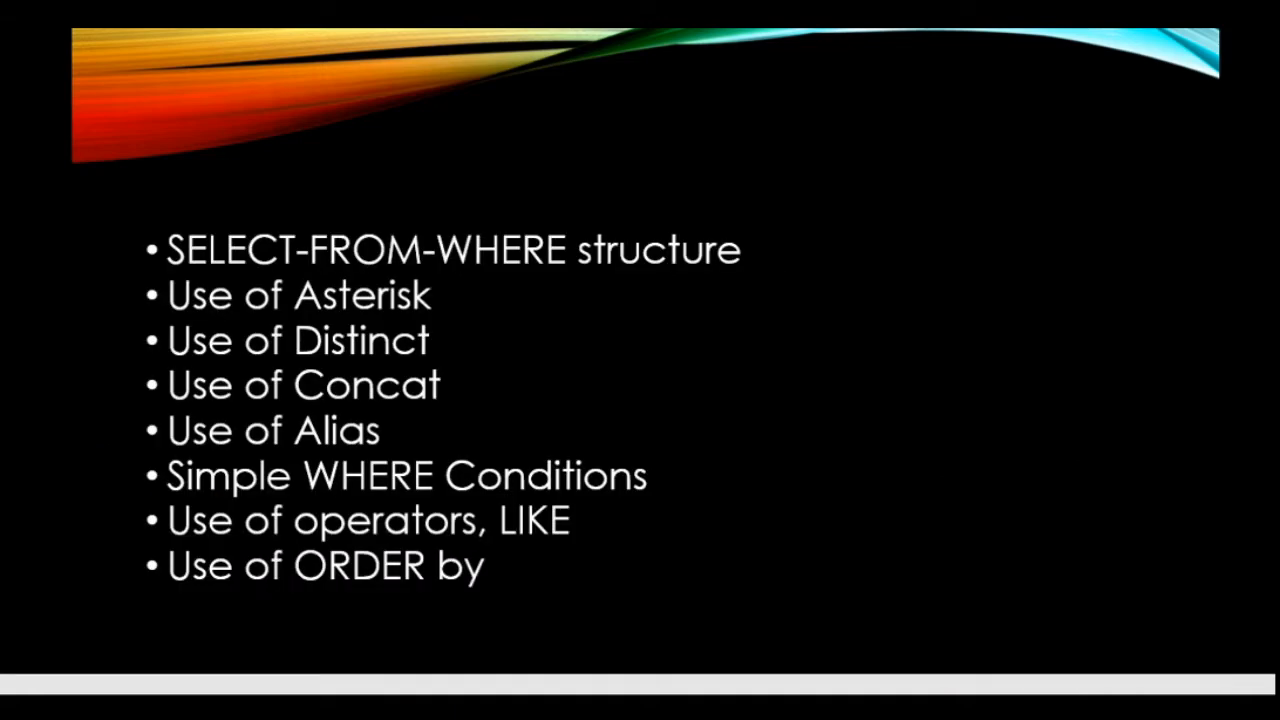